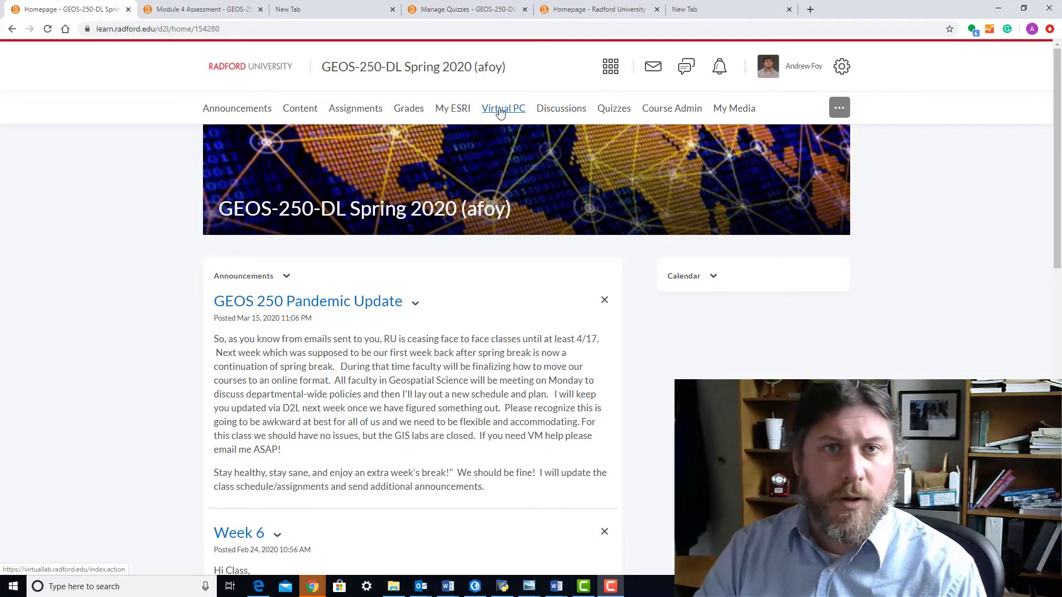
Open the course's Virtual PC portal and log in to the RADFORD domain with the prefilled credentials
left_click(500, 111)
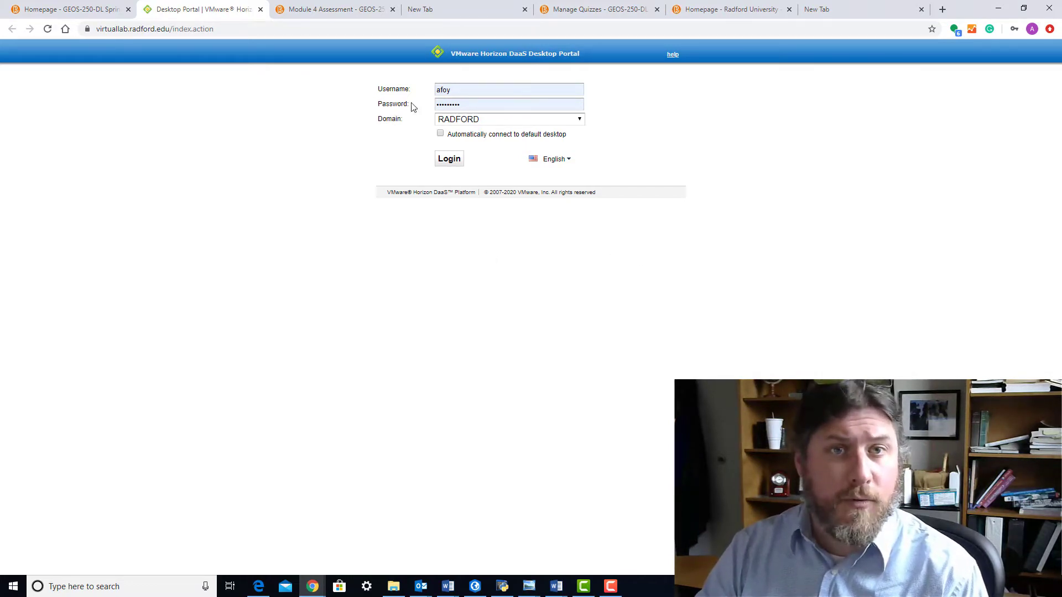
left_click(449, 160)
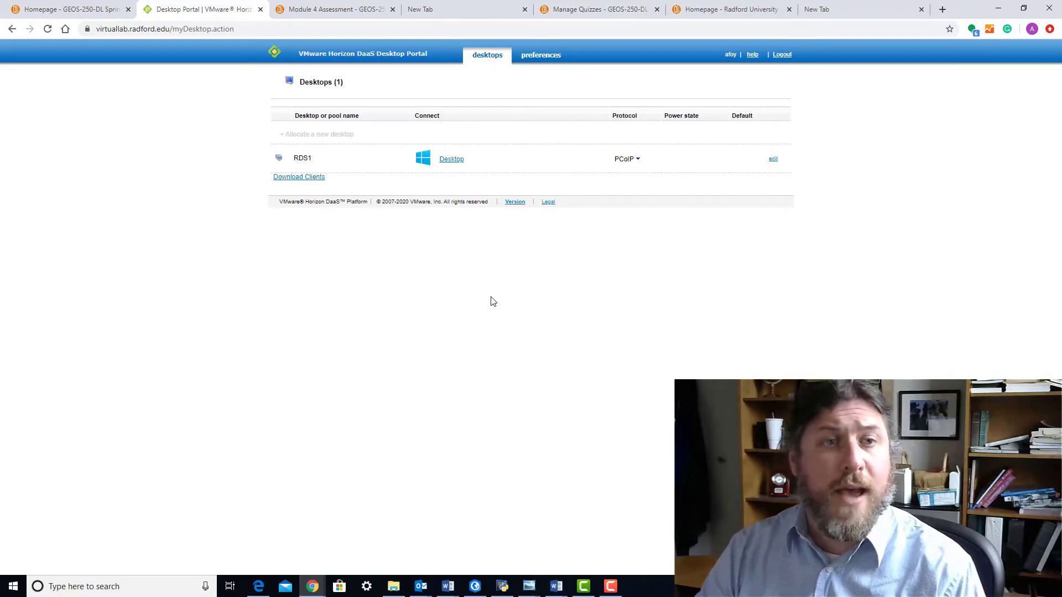
Download the VMware Horizon Client for Windows, version 5.4.0, through the portal's PCoIP View client link
left_click(295, 177)
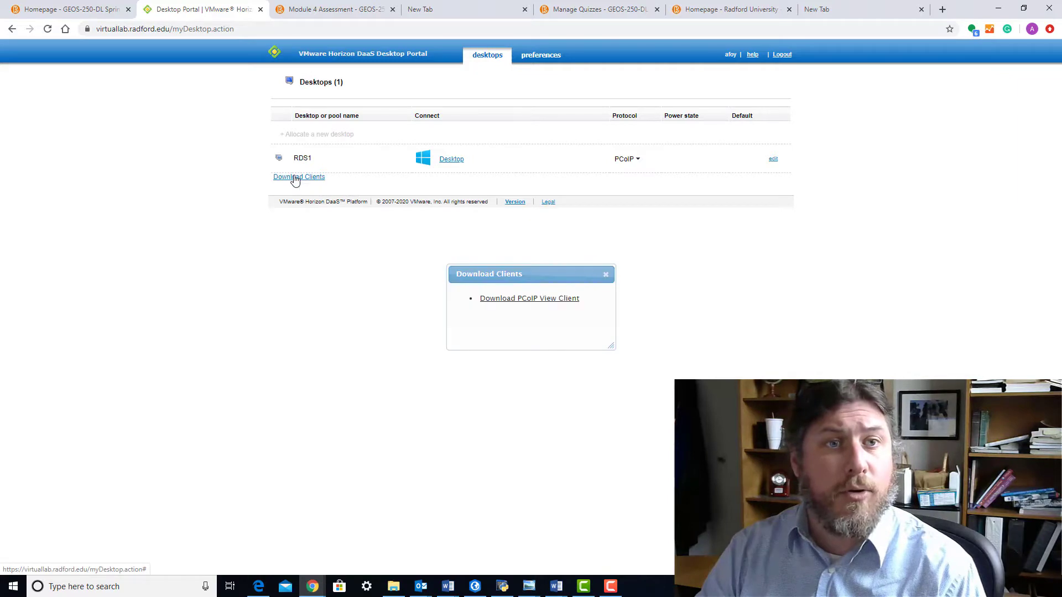
left_click(532, 300)
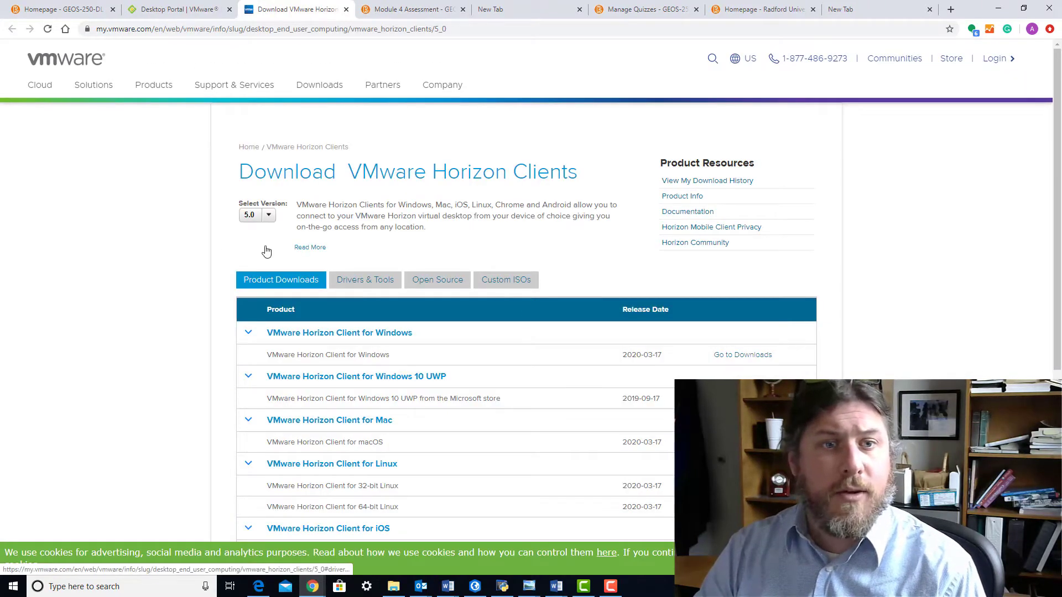
scroll(170, 226, "down", 1)
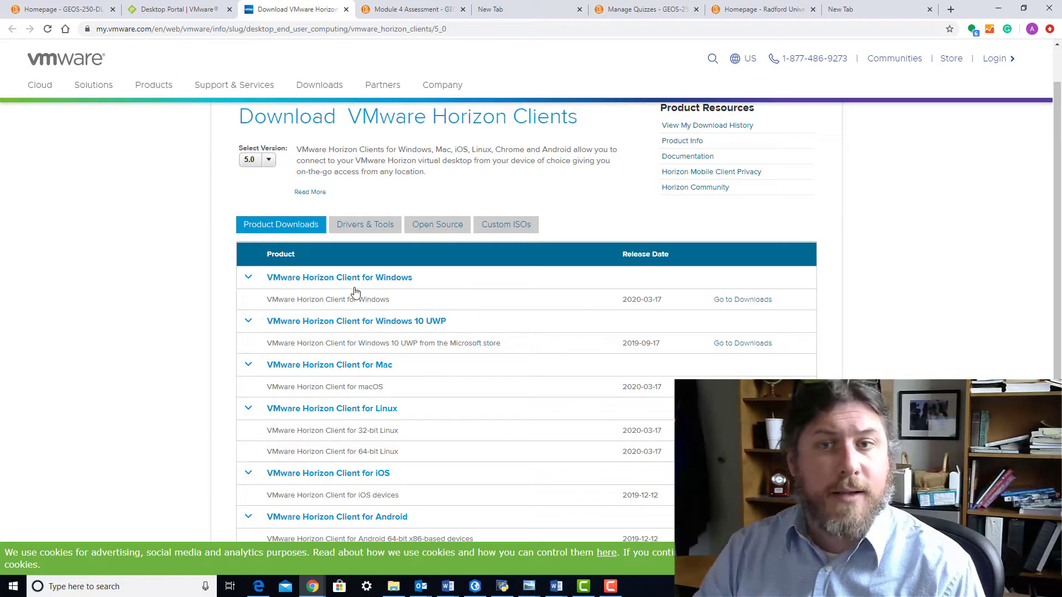
left_click(746, 301)
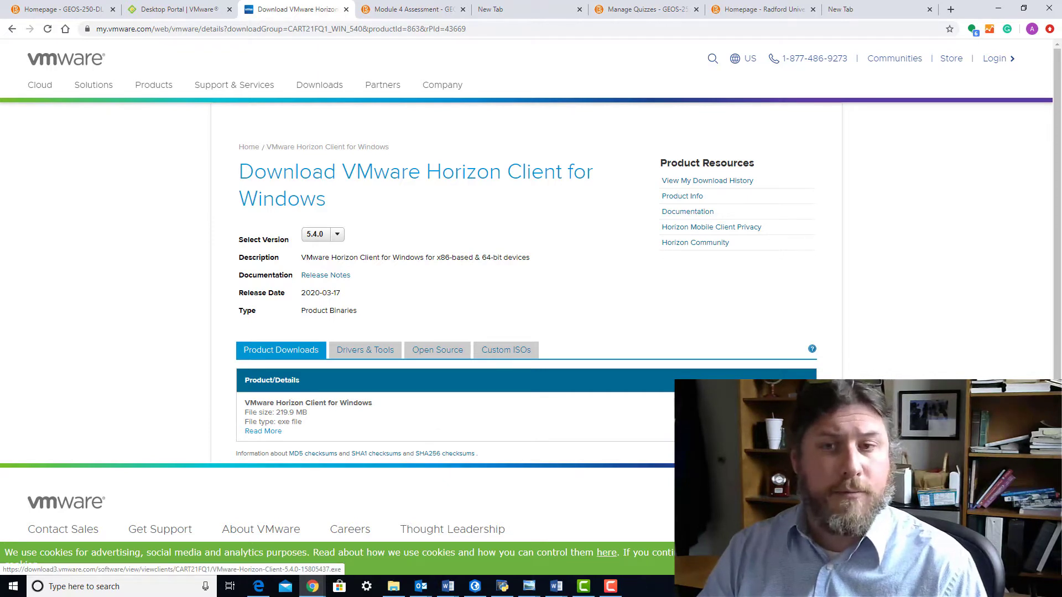
left_click(769, 412)
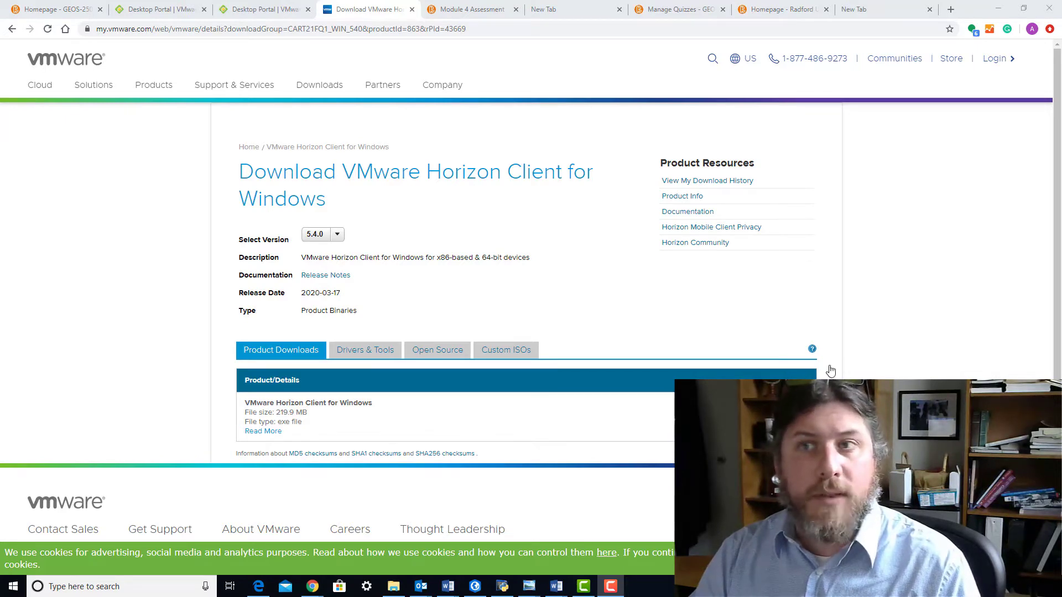
left_click(998, 8)
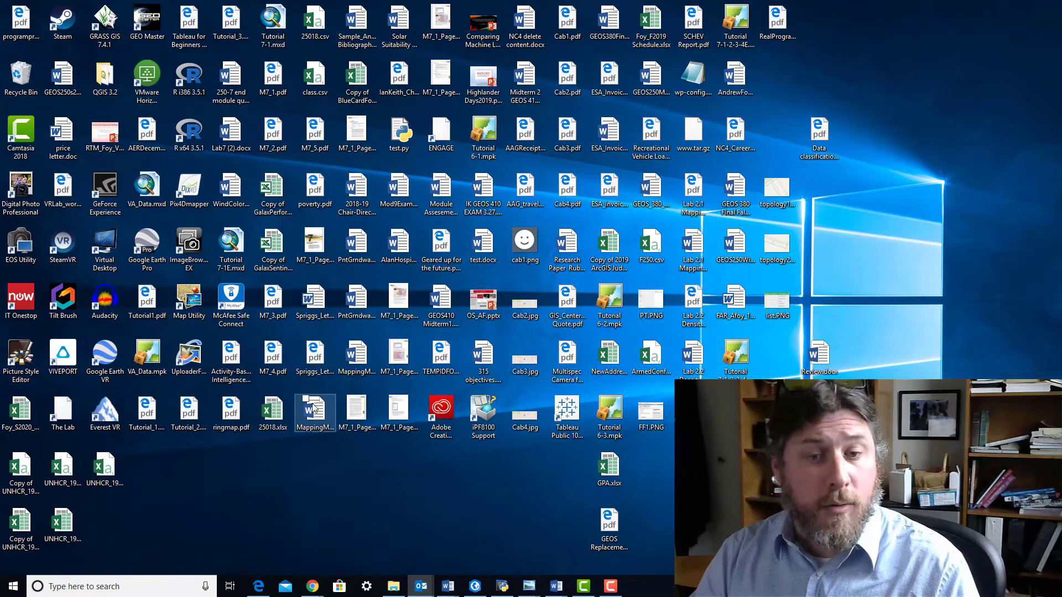
mouse_move(314, 588)
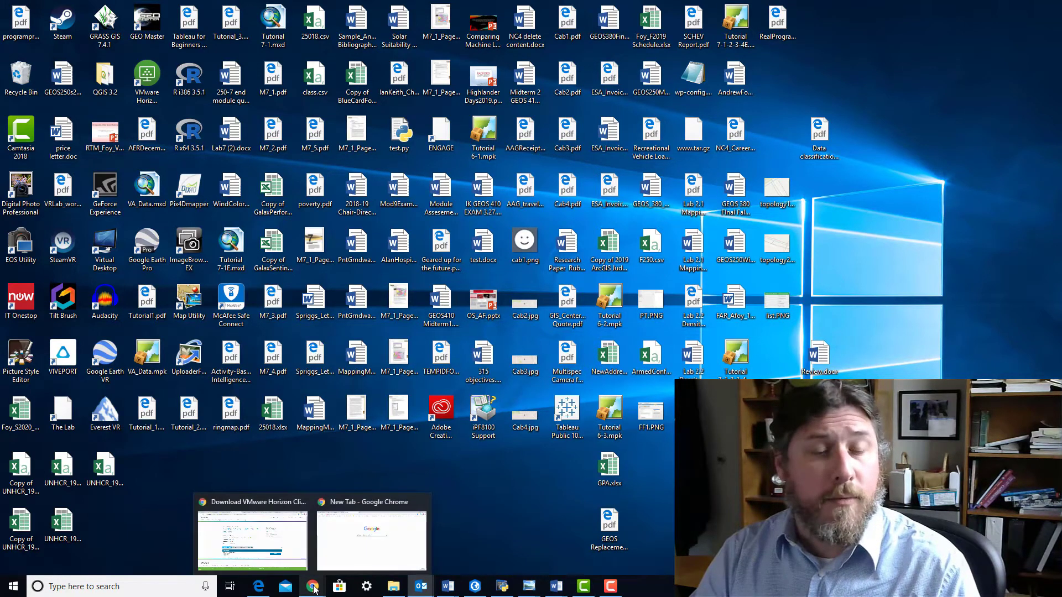
left_click(272, 534)
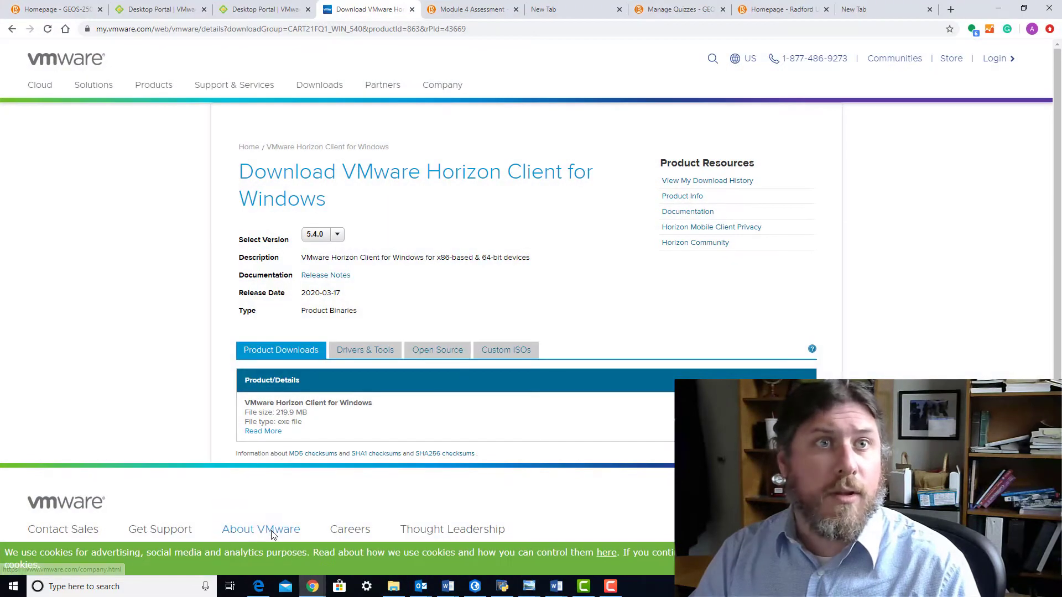
Return to the GEOS-250 course page, launch the Virtual PC's RDS1 desktop in VMware Horizon Client, and accept the university's welcome notice
left_click(53, 11)
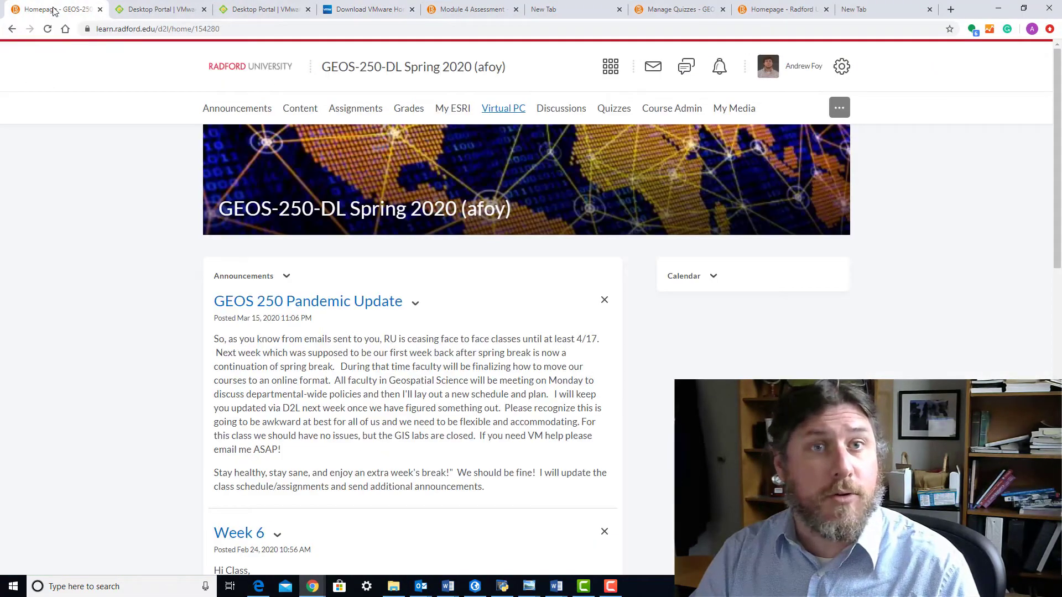
left_click(497, 112)
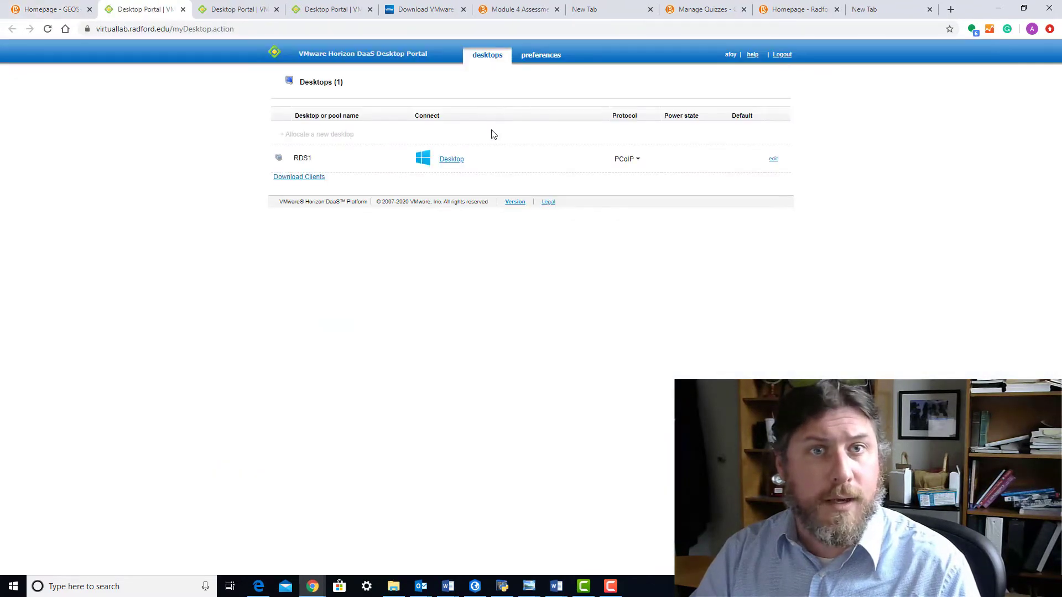
left_click(451, 160)
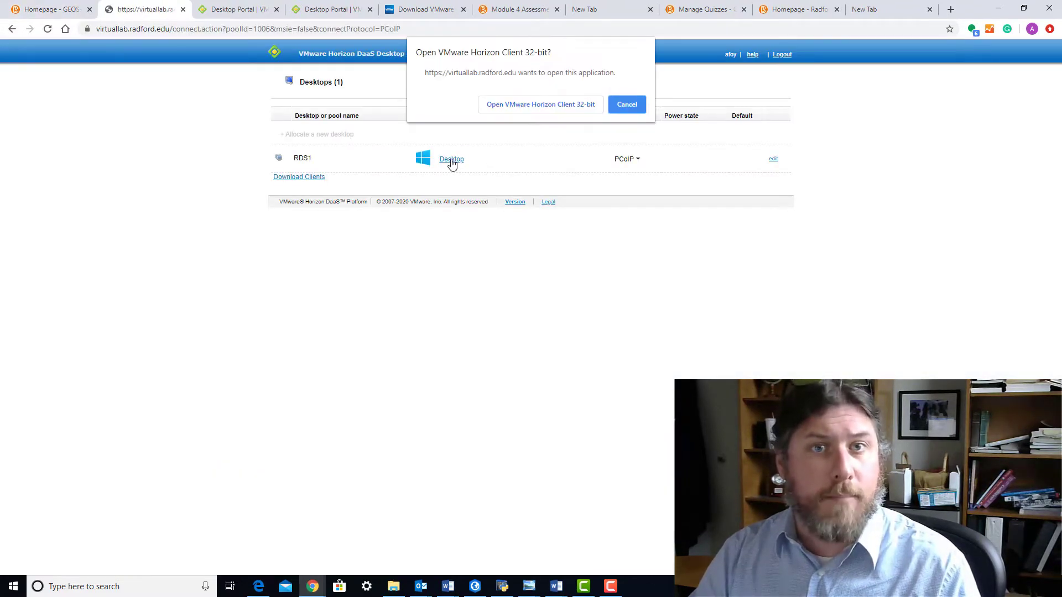
left_click(511, 106)
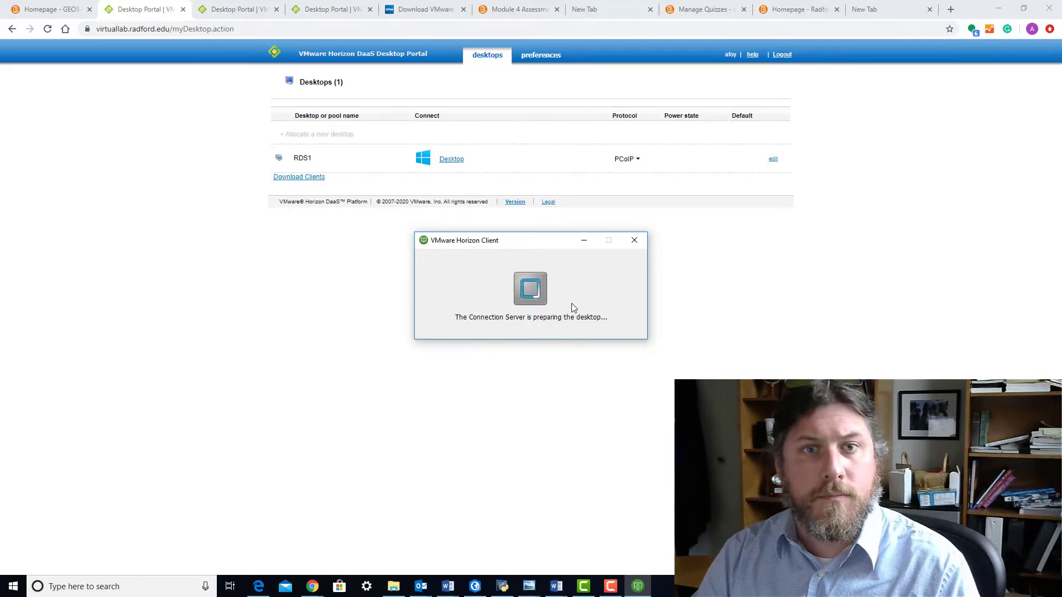
left_click(37, 12)
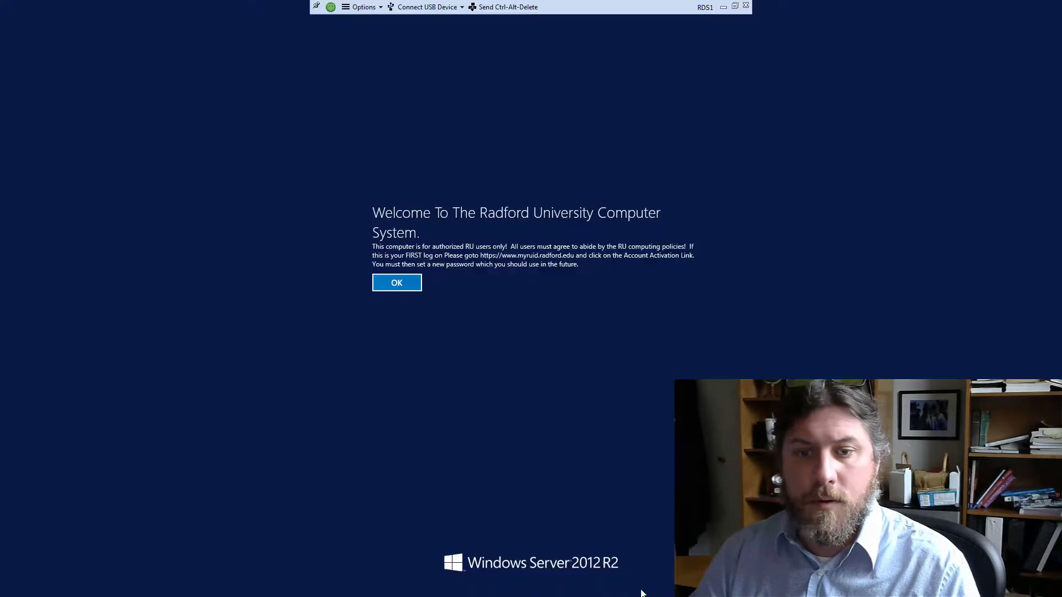
left_click(386, 284)
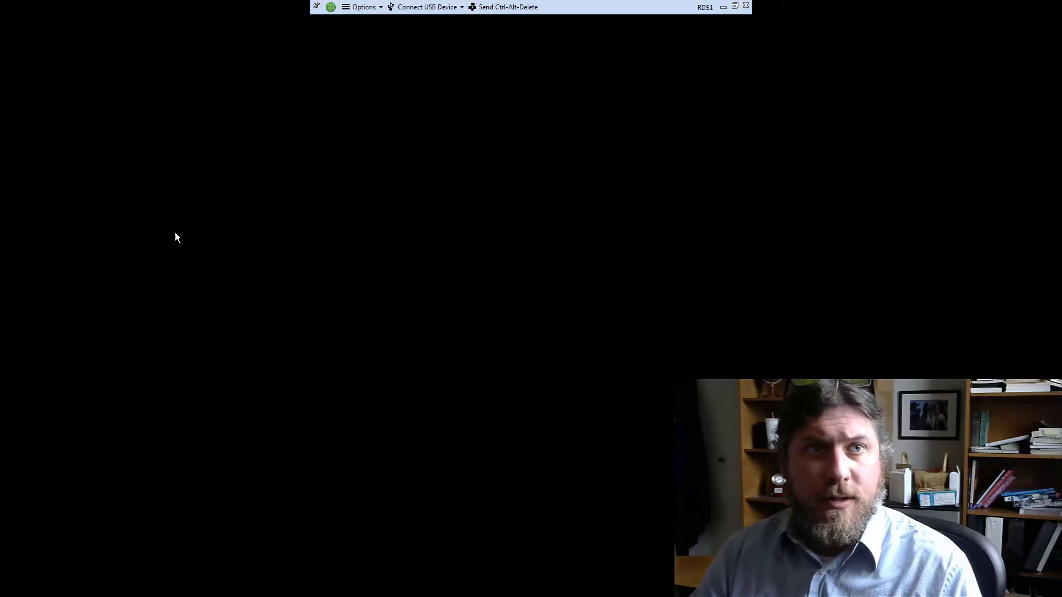
Take the RDS1 session out of full screen and fit its smaller window over the browser page
left_click(723, 5)
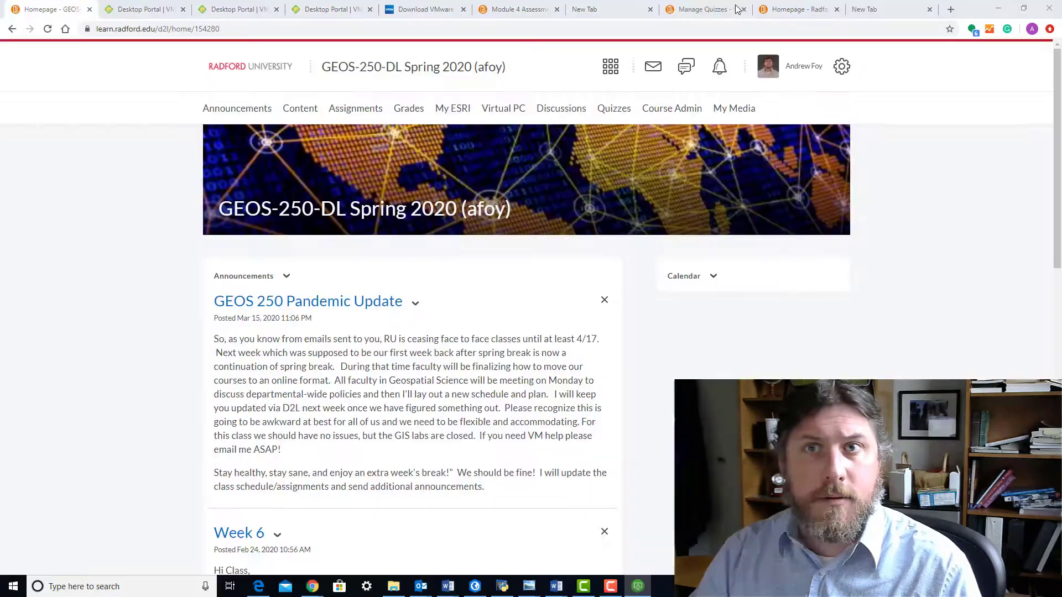
left_click(704, 10)
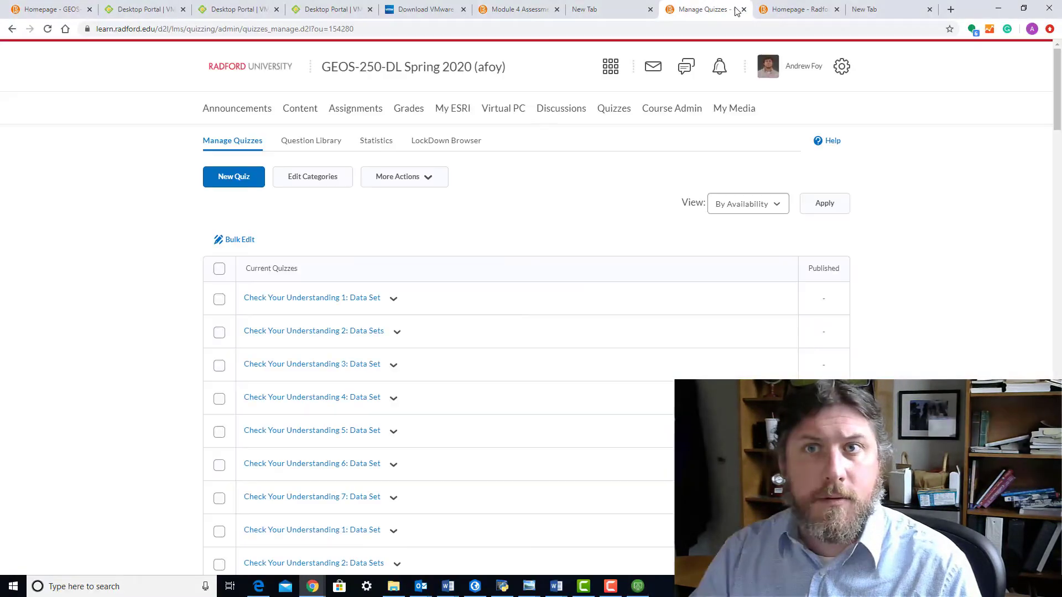
left_click(638, 588)
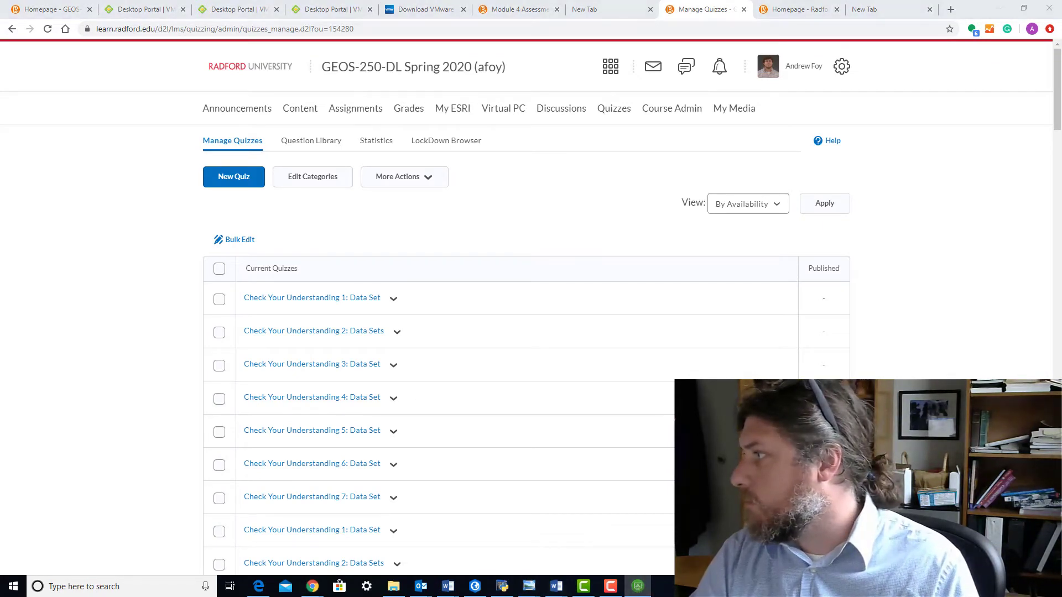
left_click_drag(1061, 215, 542, 117)
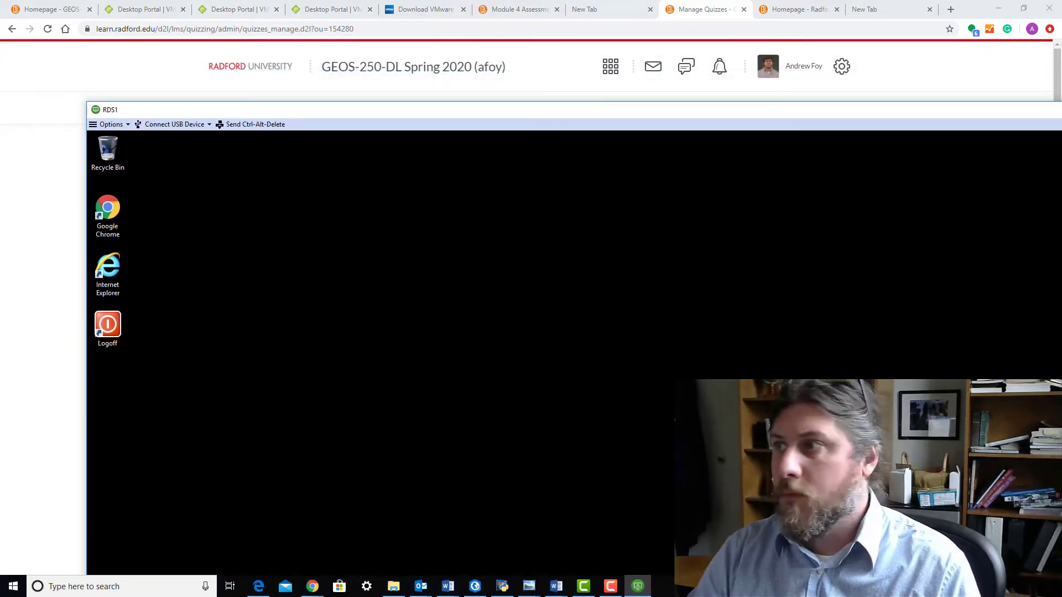
left_click_drag(1061, 214, 866, 216)
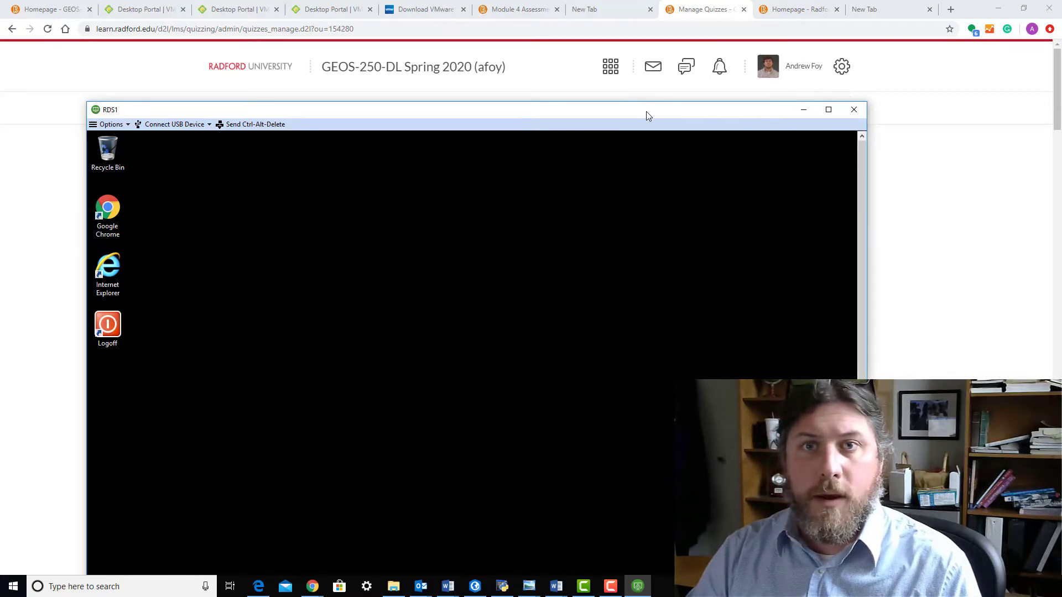
left_click_drag(644, 111, 662, 49)
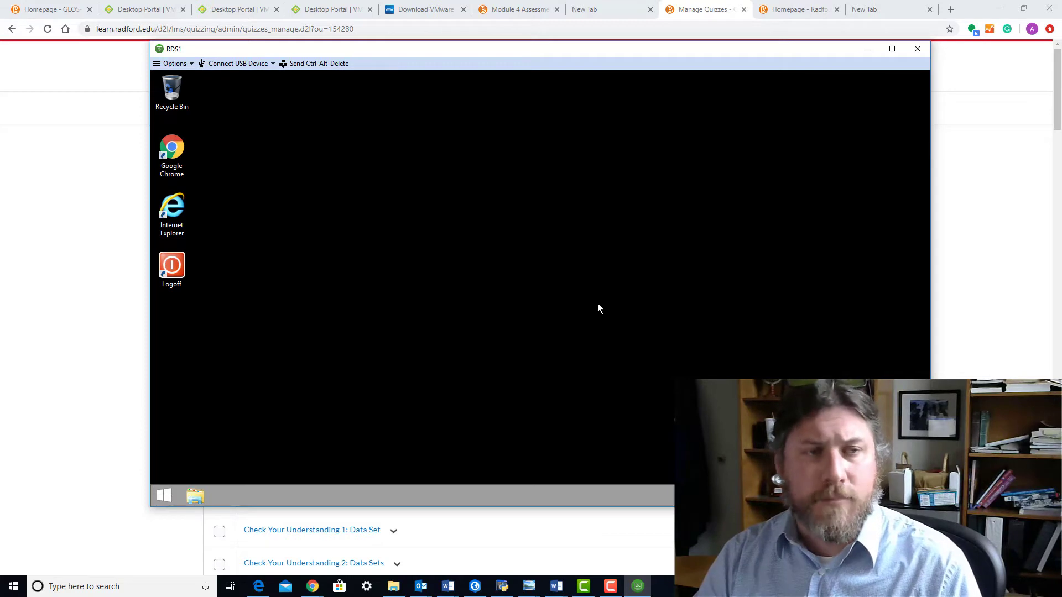
Search the remote desktop's apps for arcmap and launch ArcMap 10.7
left_click(163, 496)
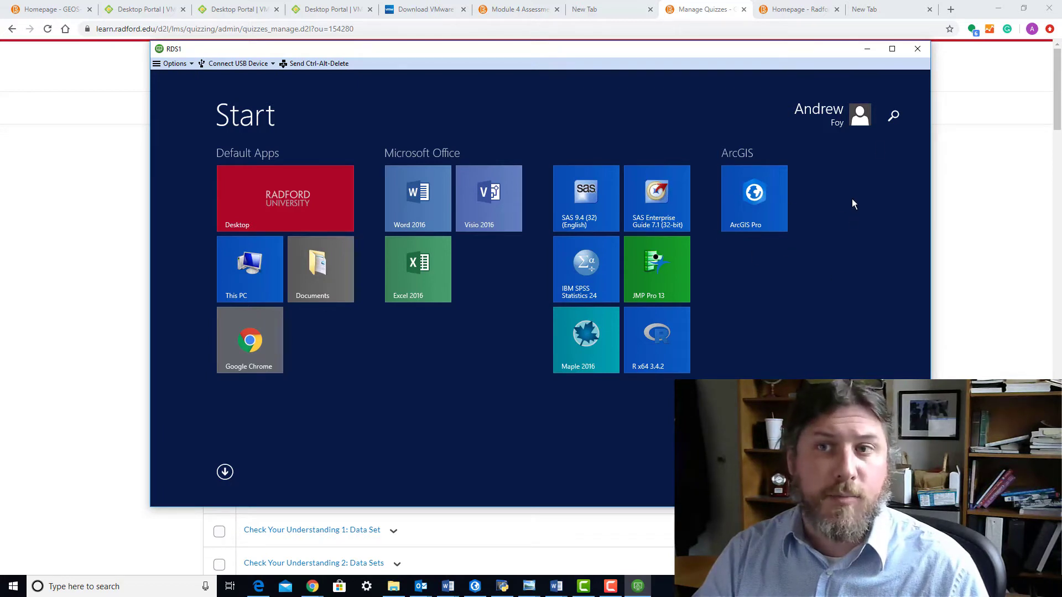
left_click(894, 118)
type("ar")
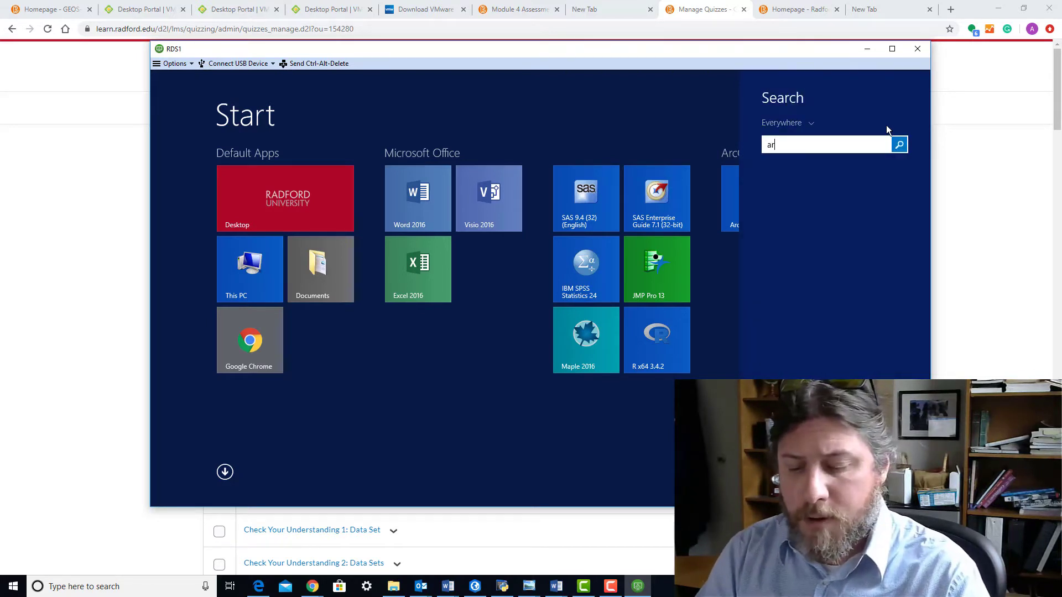
type("cmap")
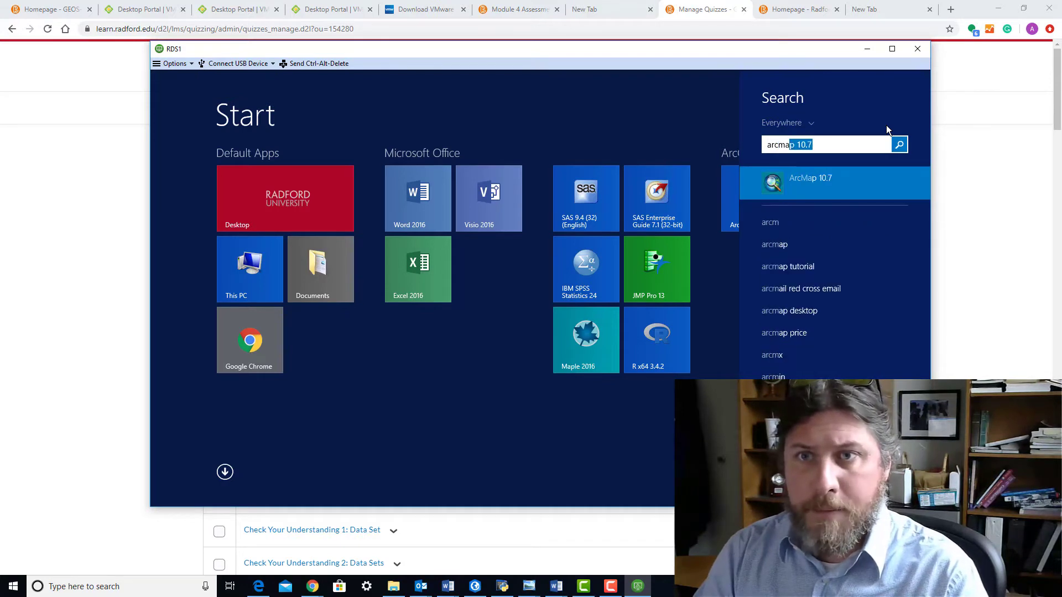
left_click(819, 180)
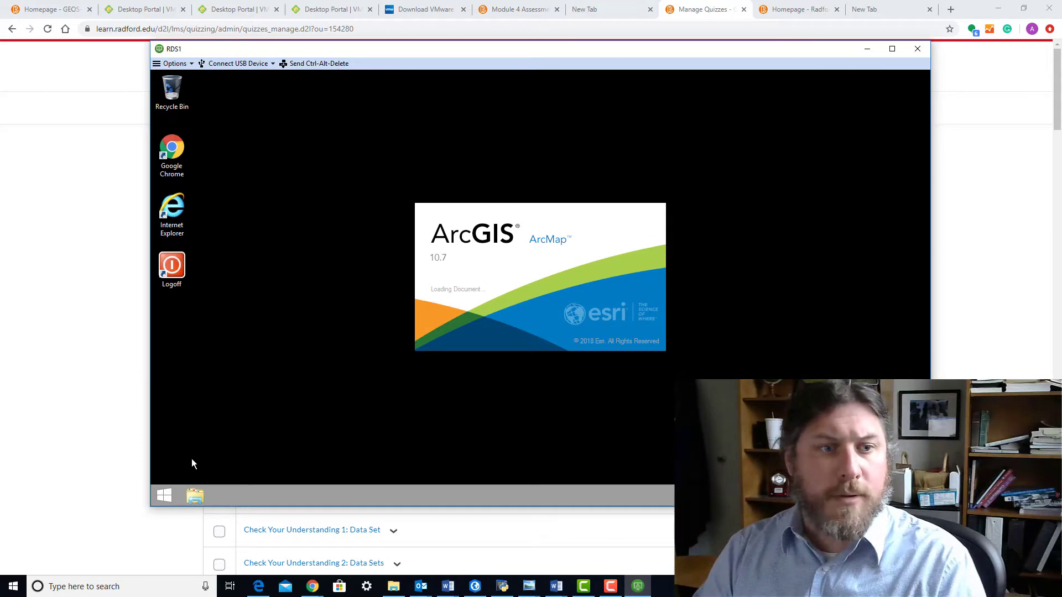
Search the remote desktop's apps for arcgis and launch ArcGIS Pro
left_click(165, 492)
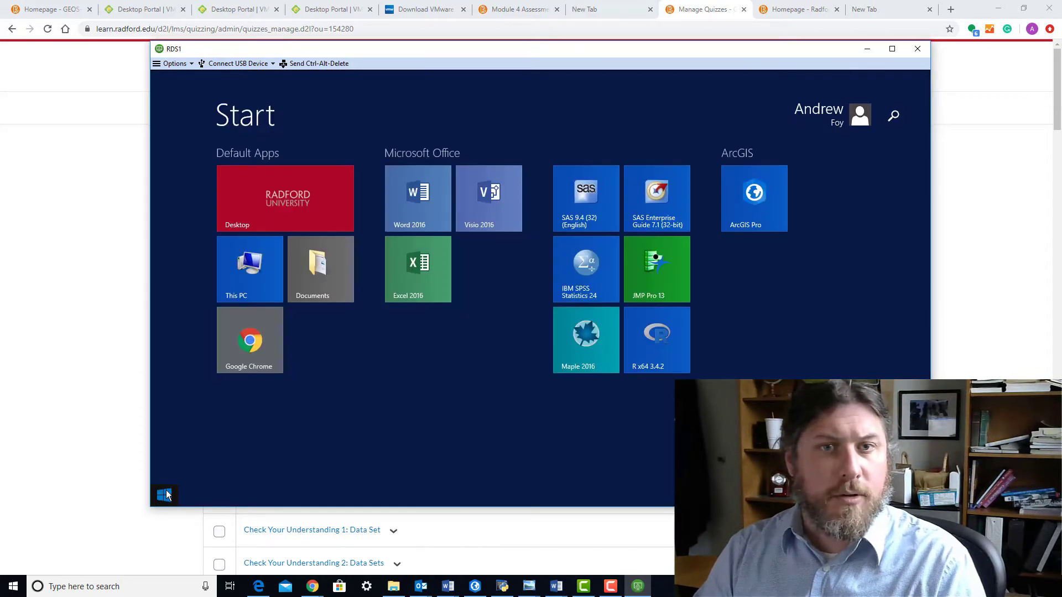
left_click(896, 117)
type("a")
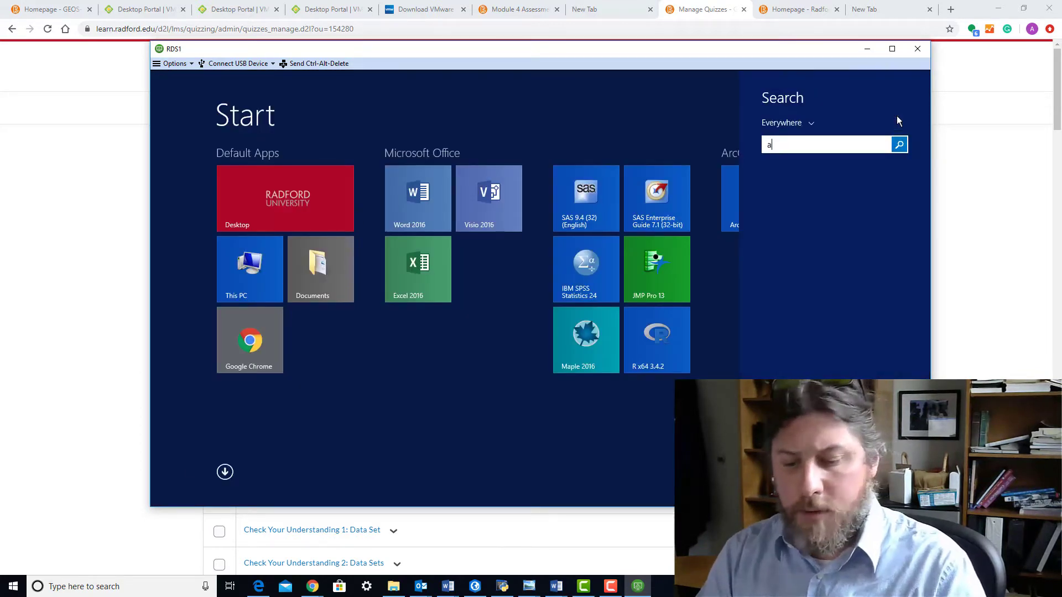
type("rcgis Pro")
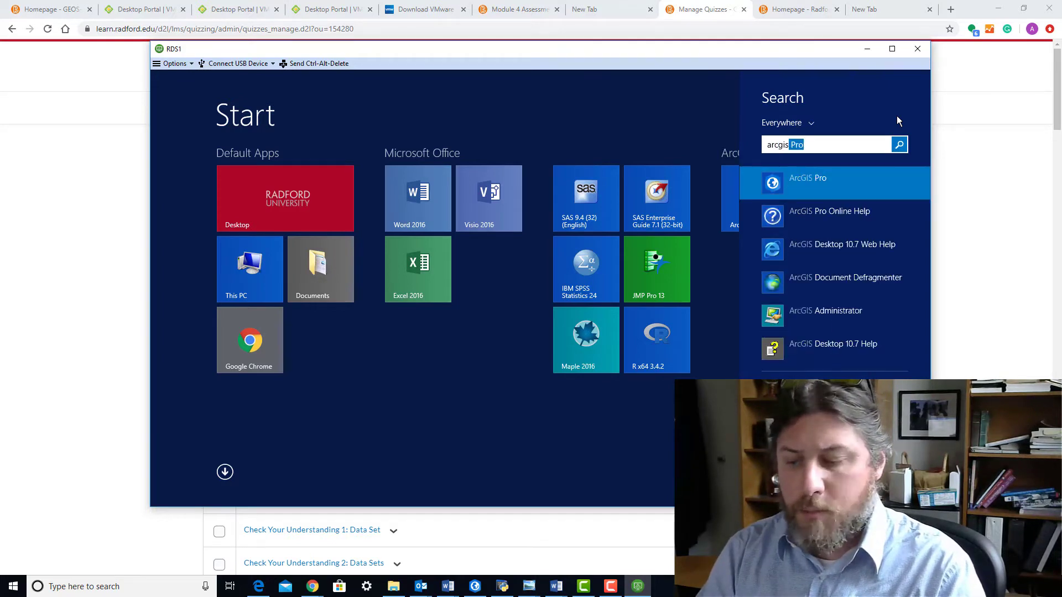
left_click(796, 180)
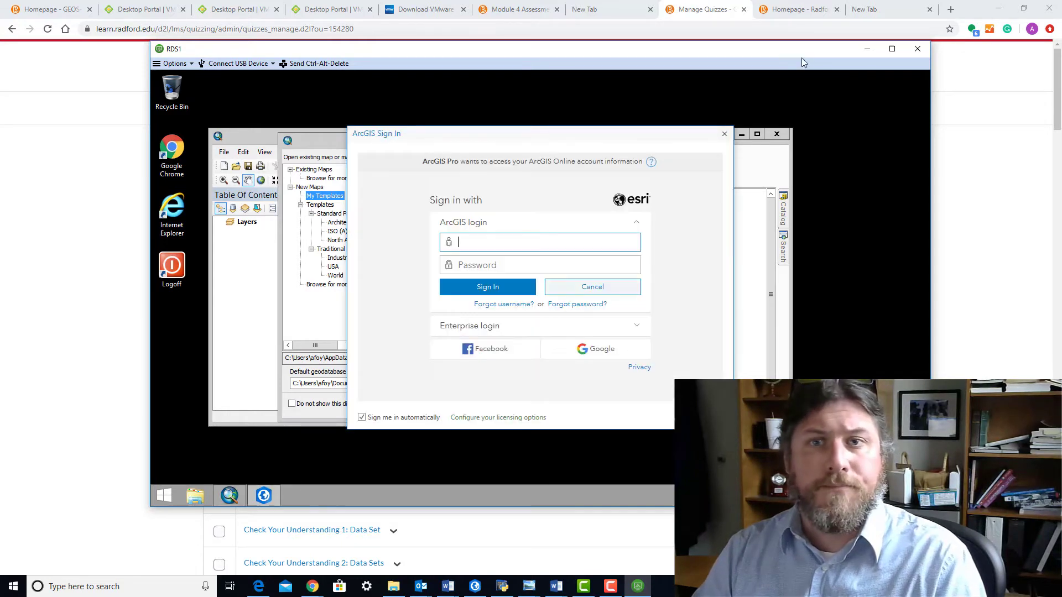
Reposition the ArcGIS sign-in window and continue to the enterprise login for the organization URL ru-geospatial
left_click_drag(668, 137, 863, 468)
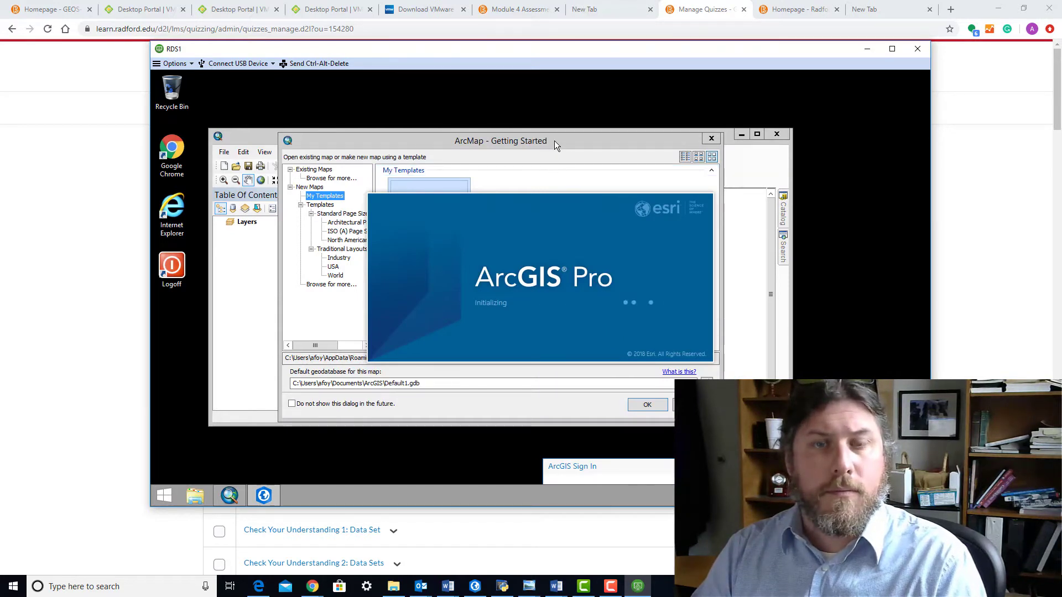
left_click_drag(712, 468, 522, 157)
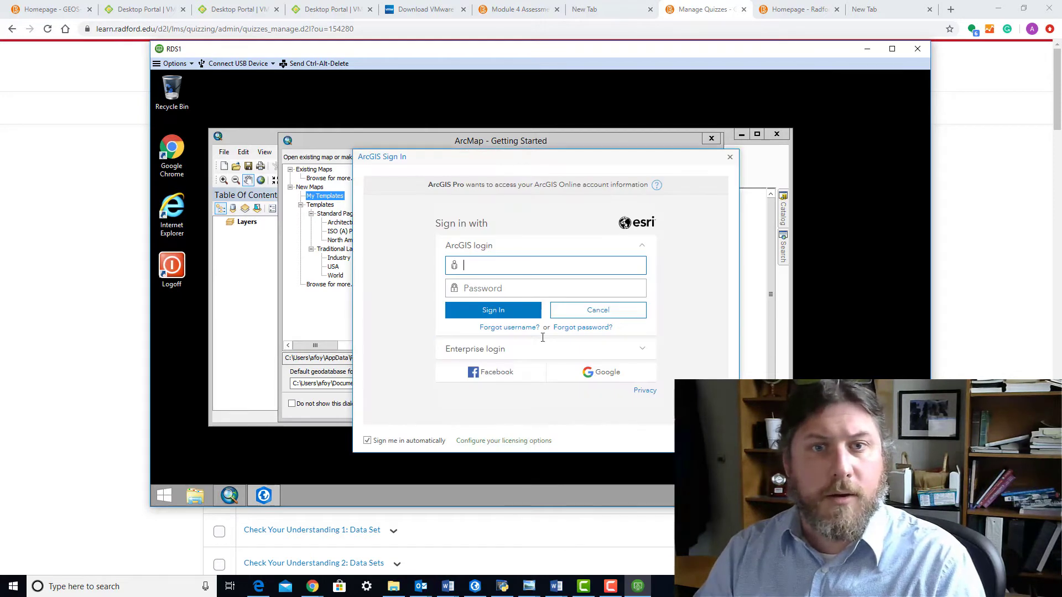
left_click(486, 354)
left_click(514, 302)
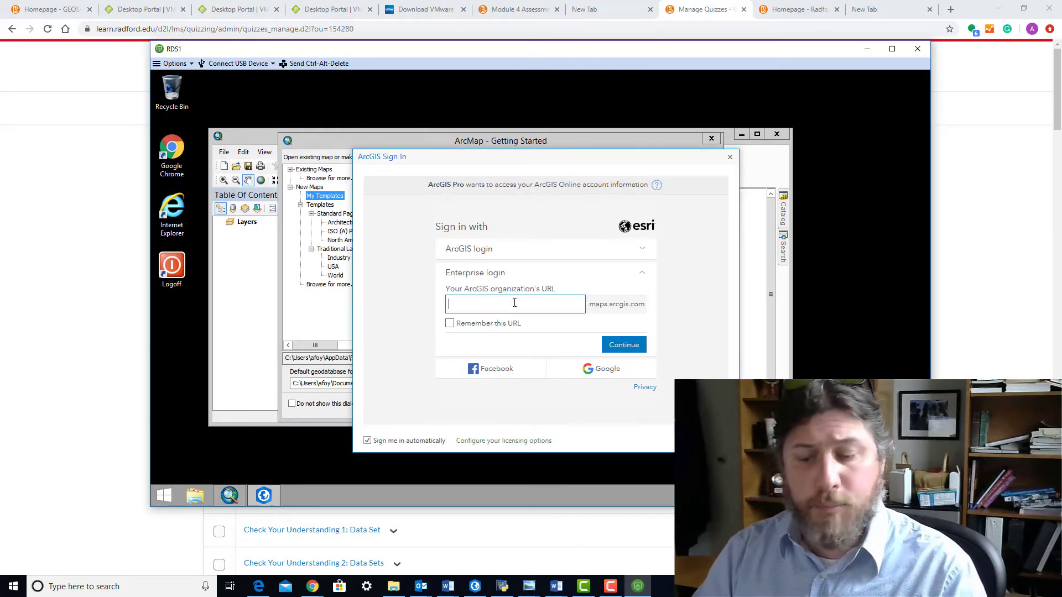
type("ru-")
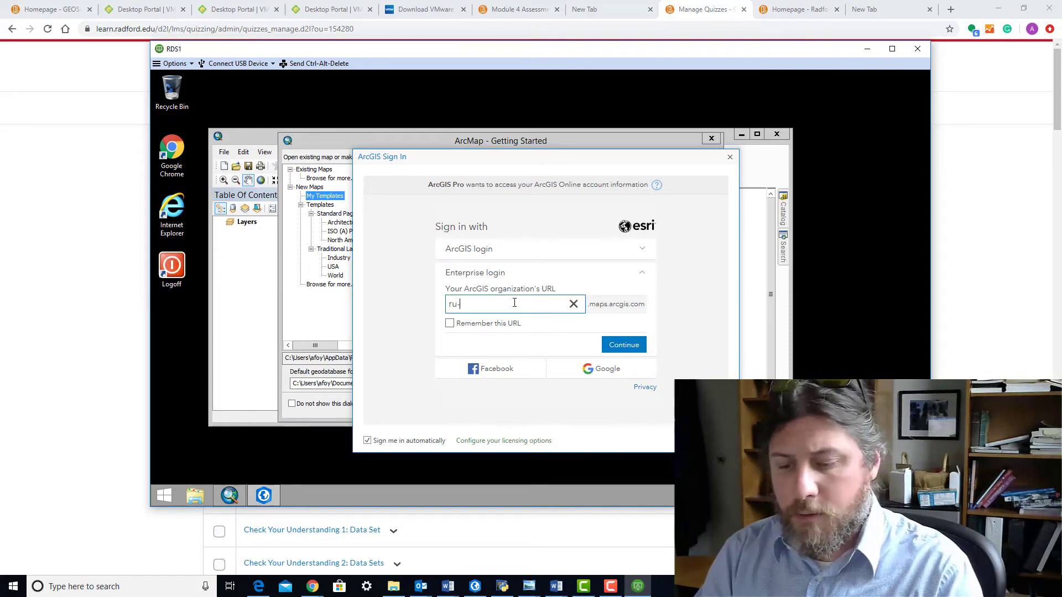
type("geospatial")
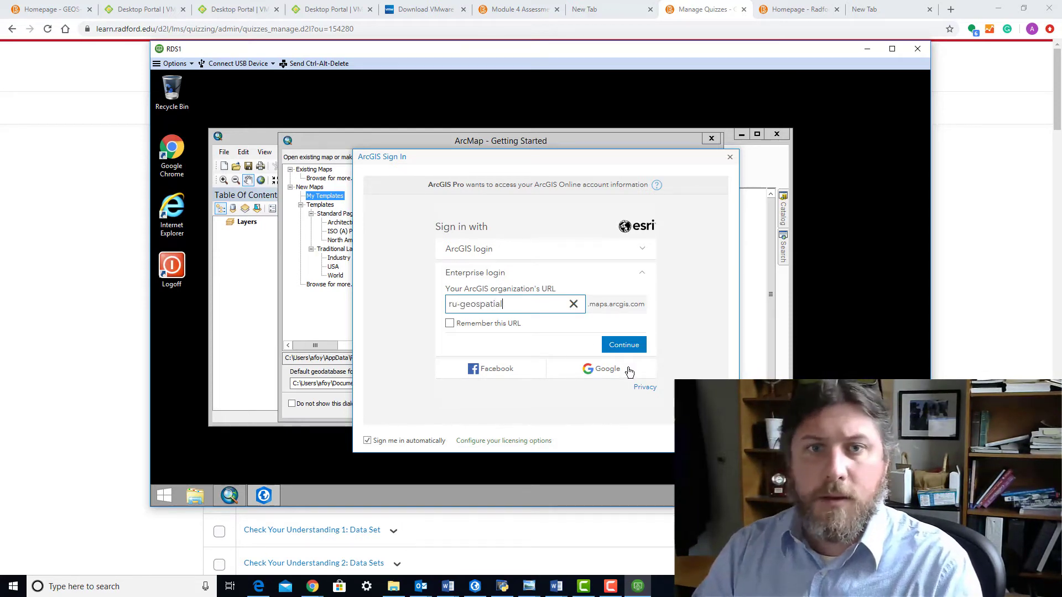
left_click(627, 346)
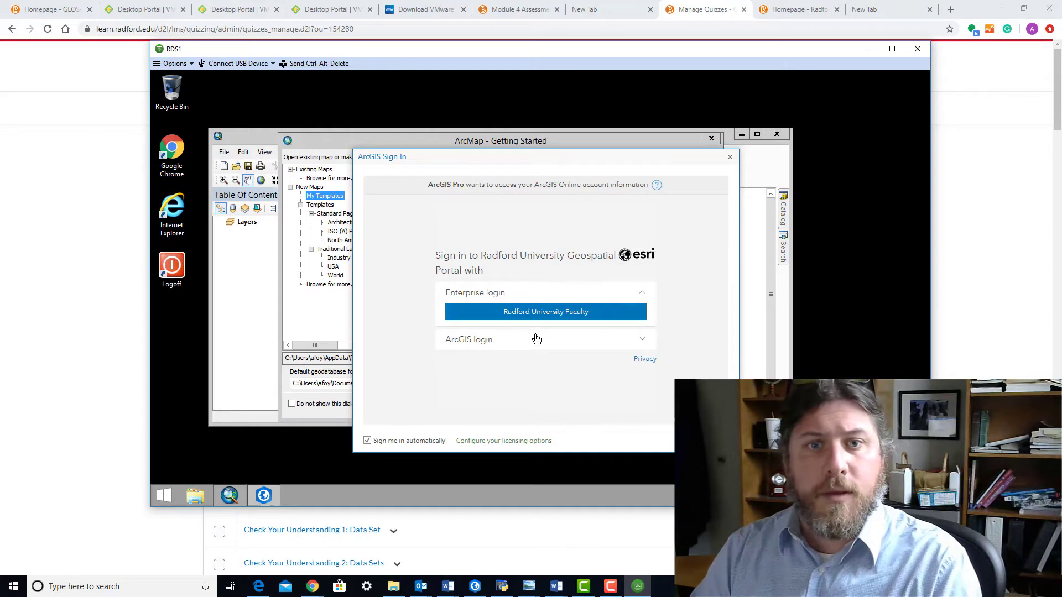
Sign in to the Radford University Geospatial Portal through ArcGIS login with the account's username and password, and minimize ArcGIS Pro
left_click(475, 341)
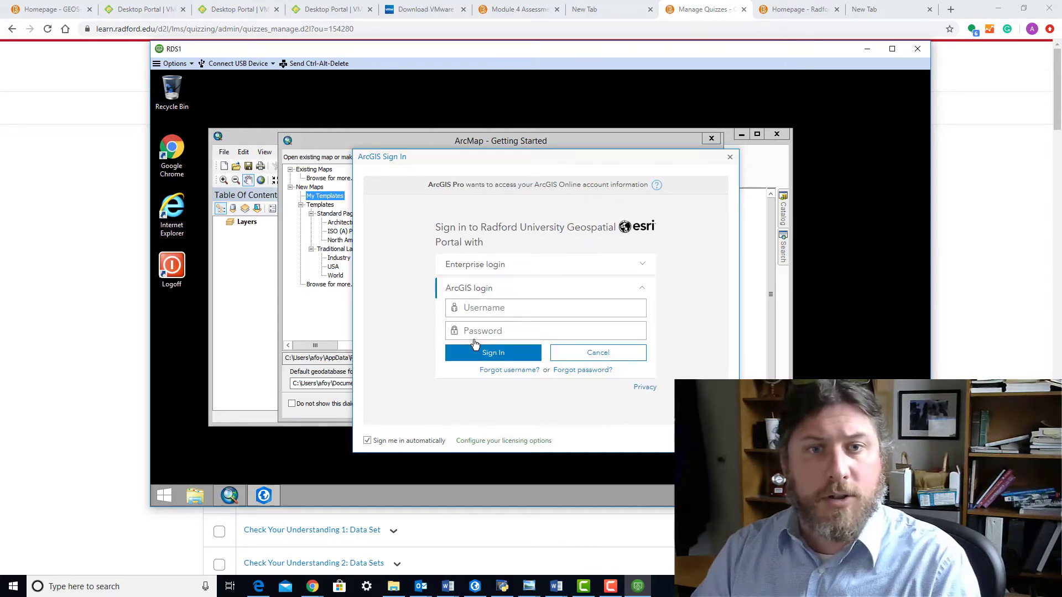
left_click(482, 306)
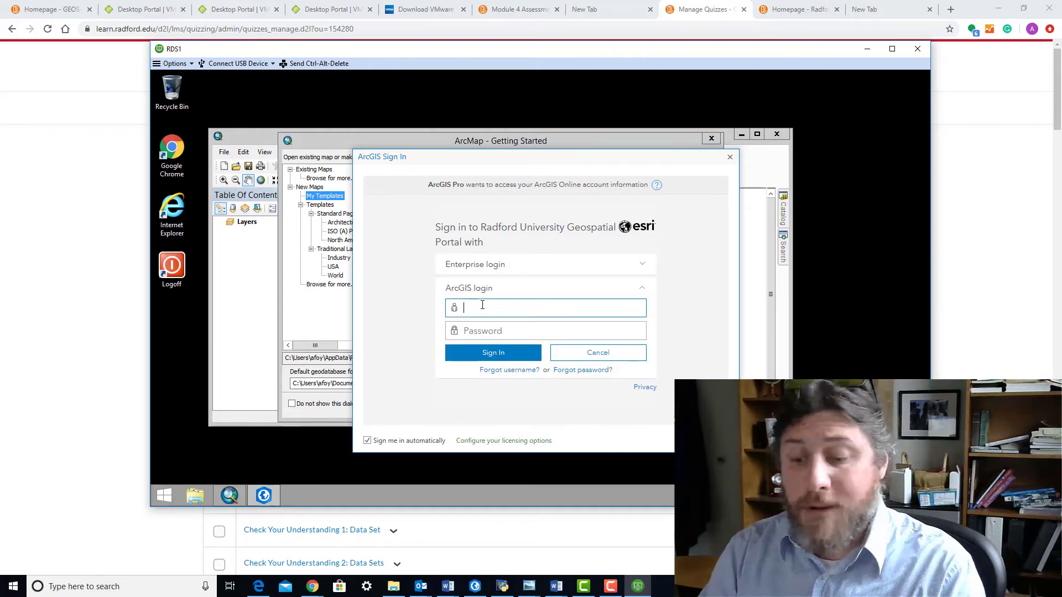
type("rugi")
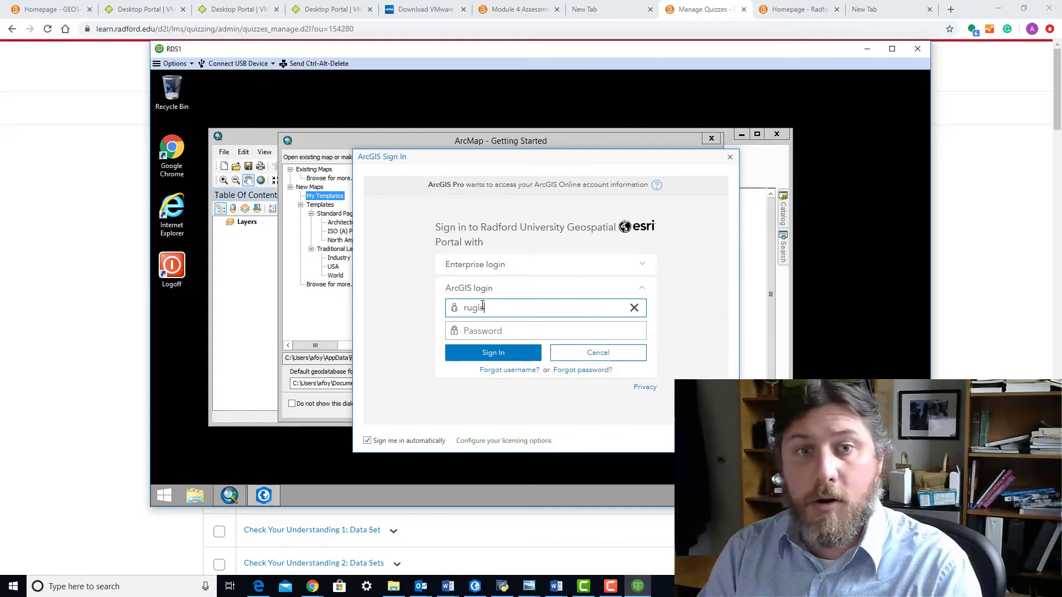
type("s")
key("Tab")
type("••••••")
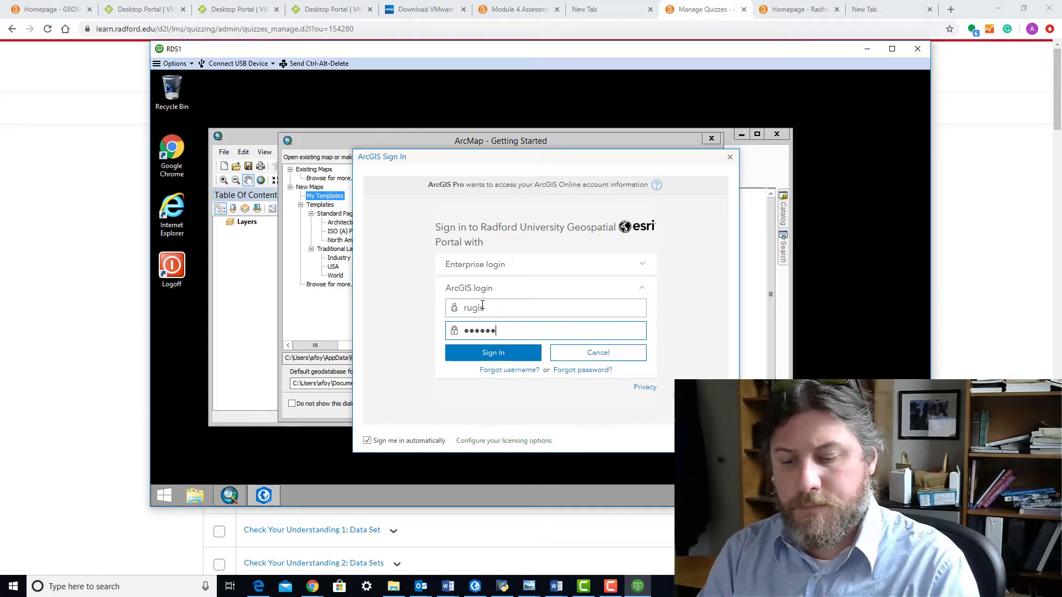
type("••••")
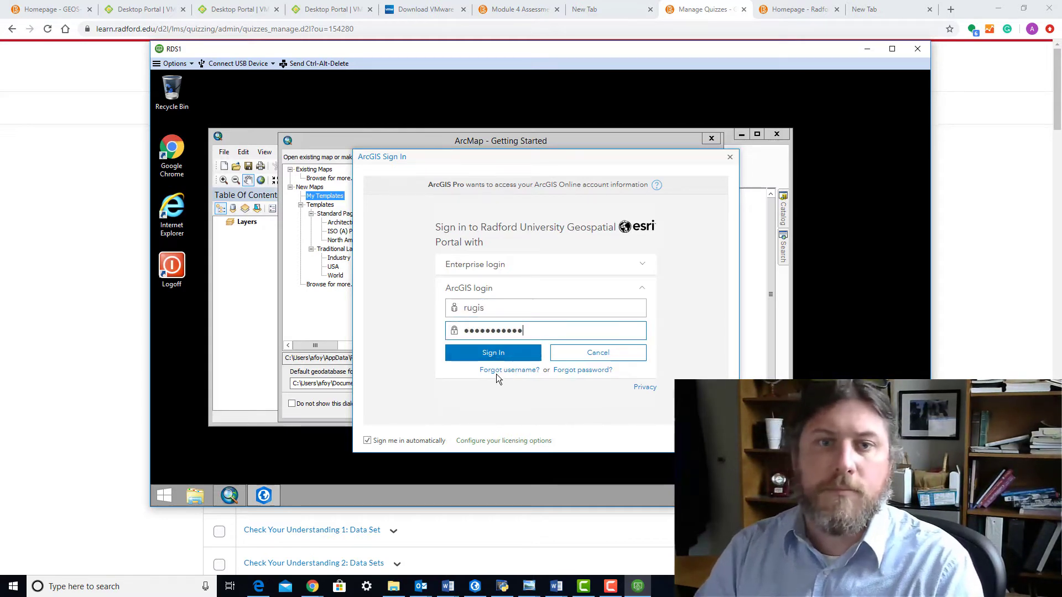
left_click(496, 354)
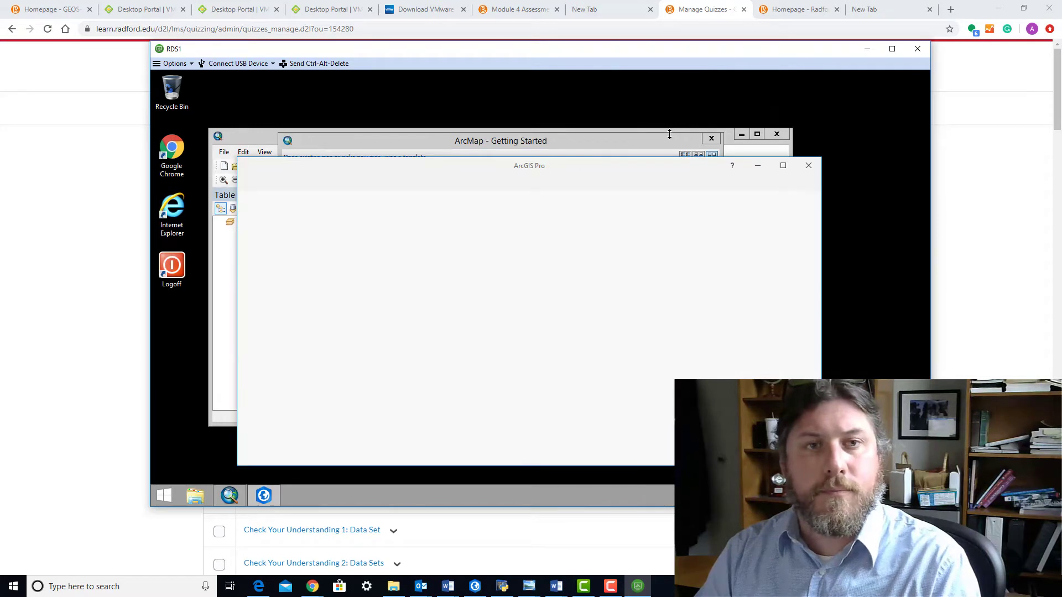
left_click(759, 167)
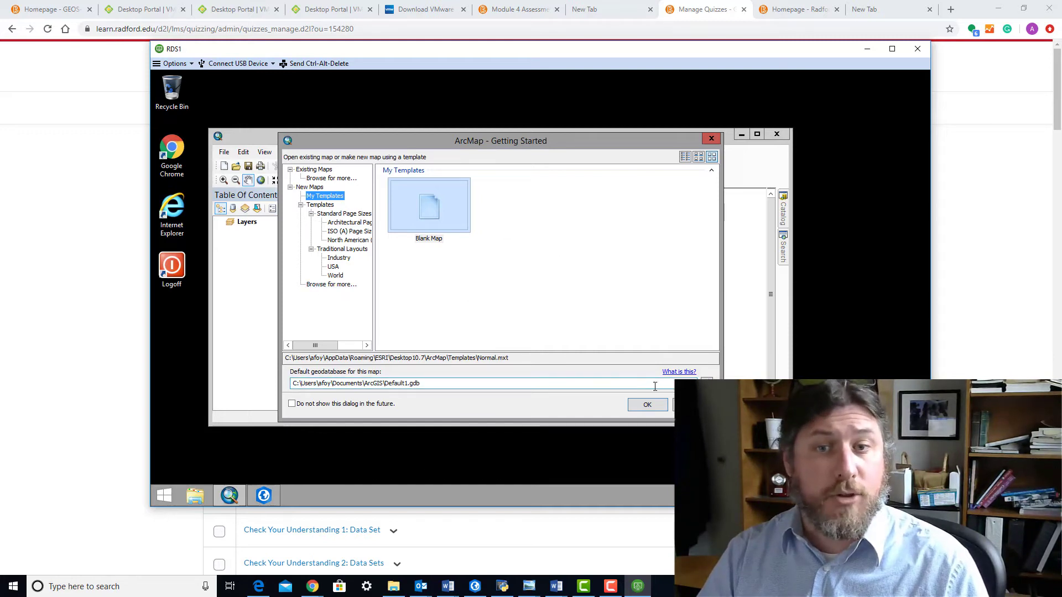
Browse for the blank map's default geodatabase in ArcMap and, through a new folder connection, create a new folder on the H: network drive
left_click(707, 383)
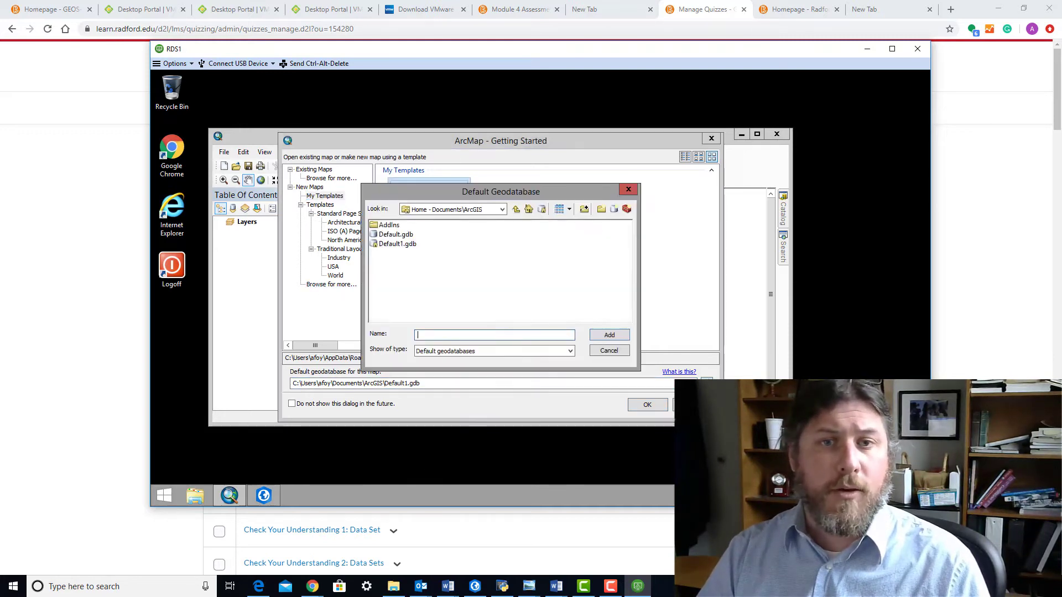
left_click(502, 209)
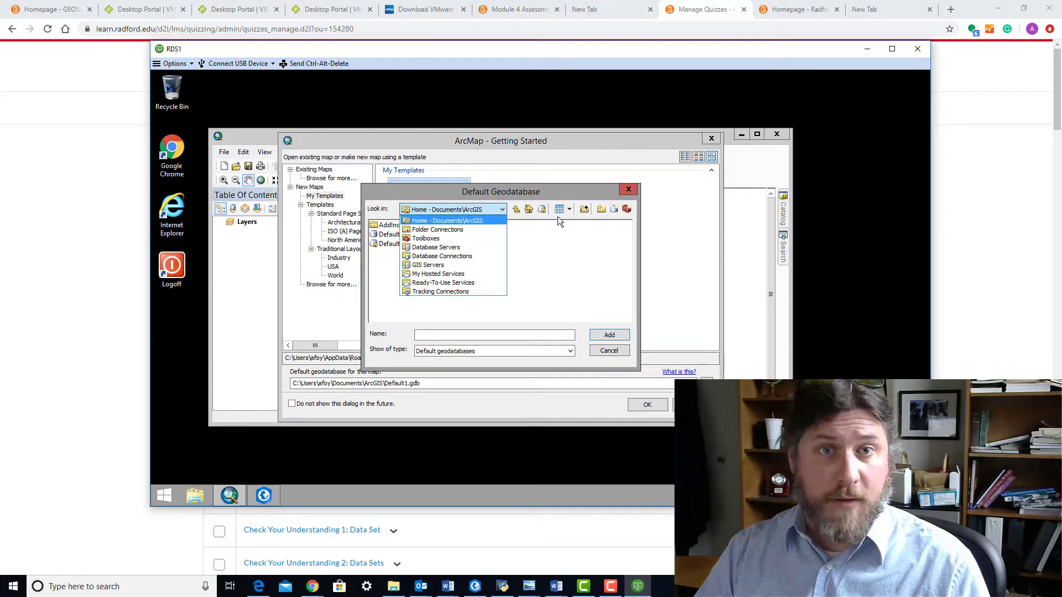
left_click(585, 213)
left_click(584, 210)
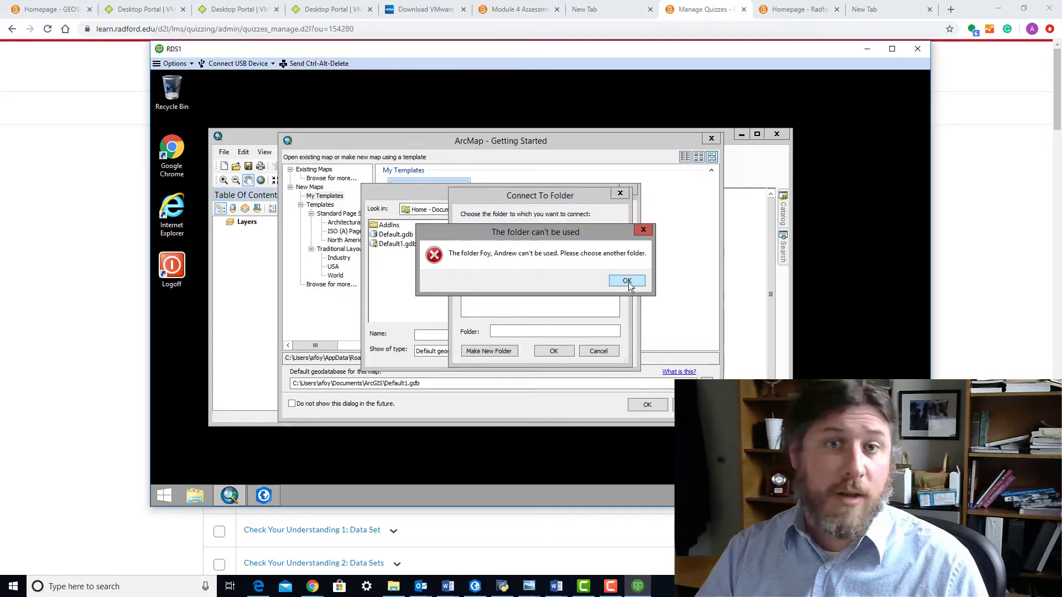
left_click(627, 282)
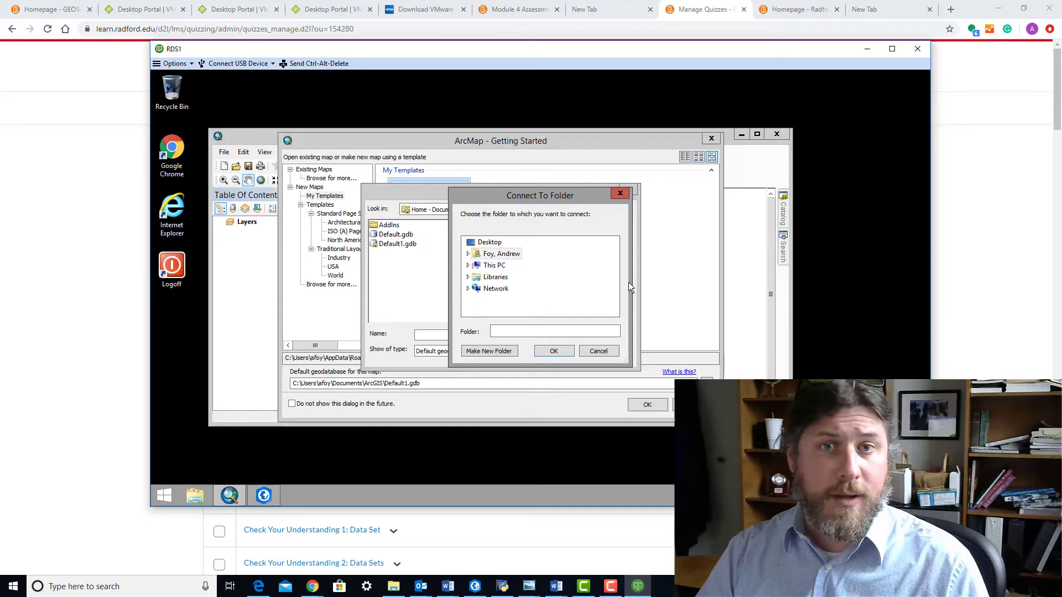
left_click(468, 265)
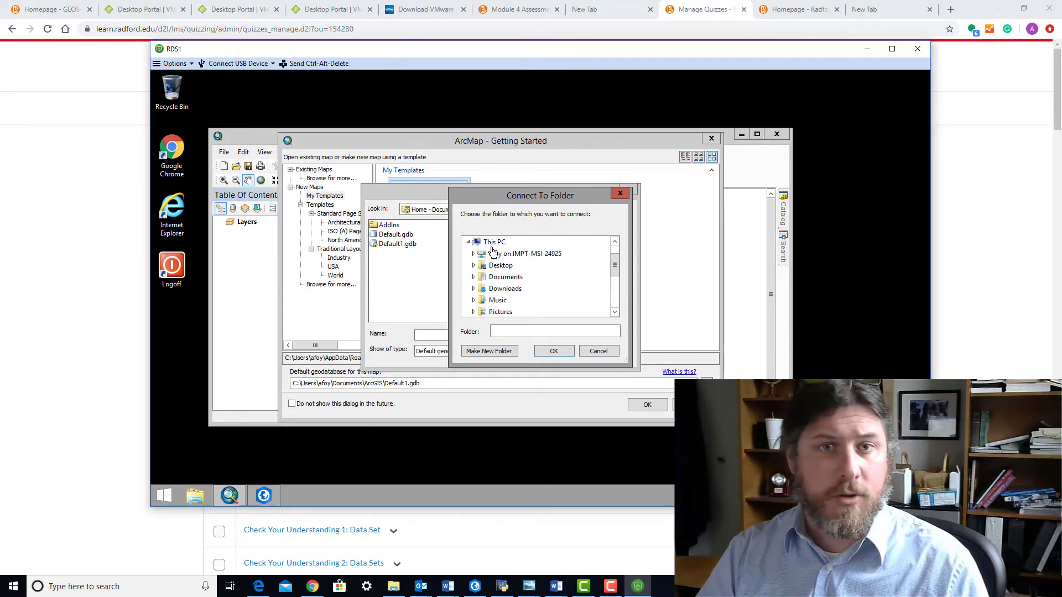
scroll(493, 251, "down", 3)
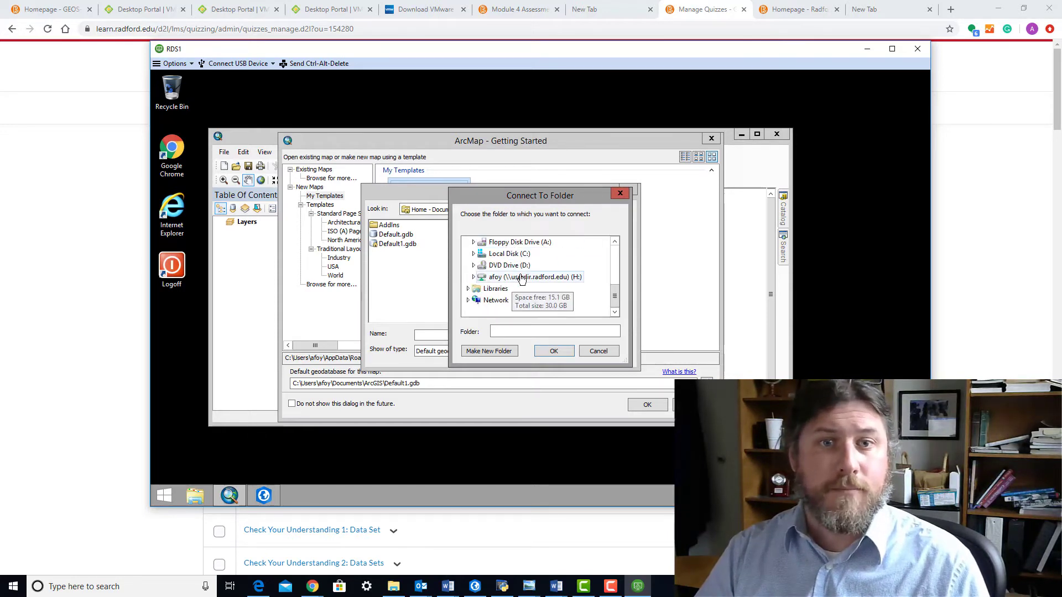
double_click(521, 277)
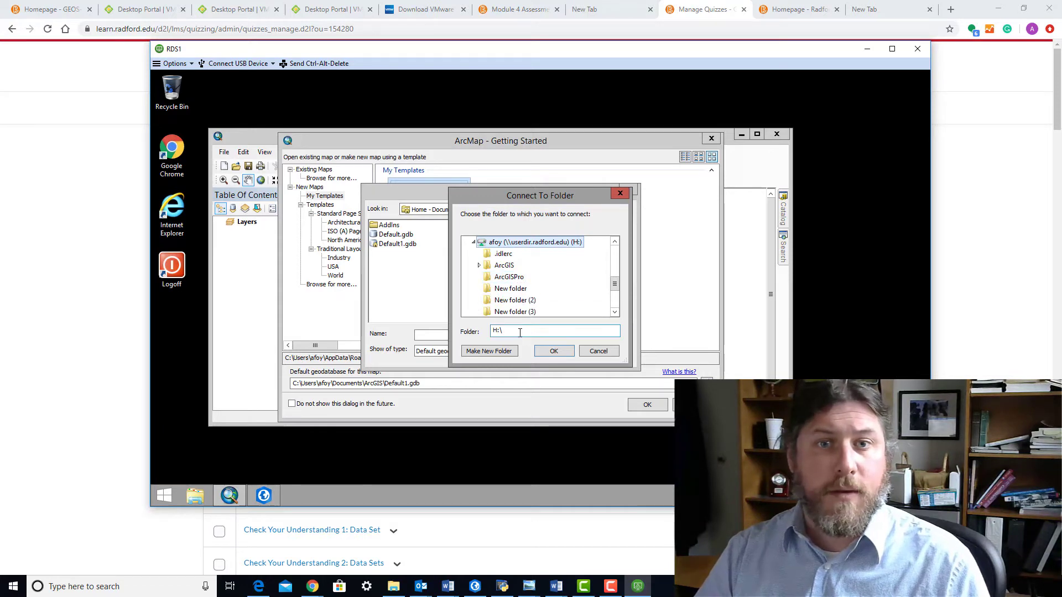
double_click(495, 355)
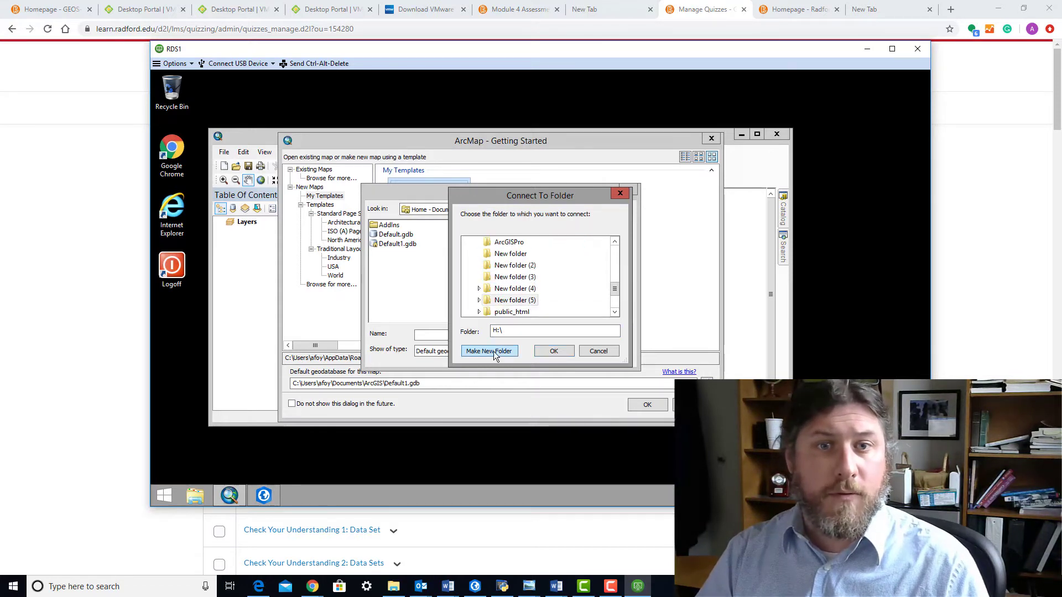
Try to connect to the folder path H:\GIS
left_click(525, 331)
left_click_drag(567, 332, 506, 331)
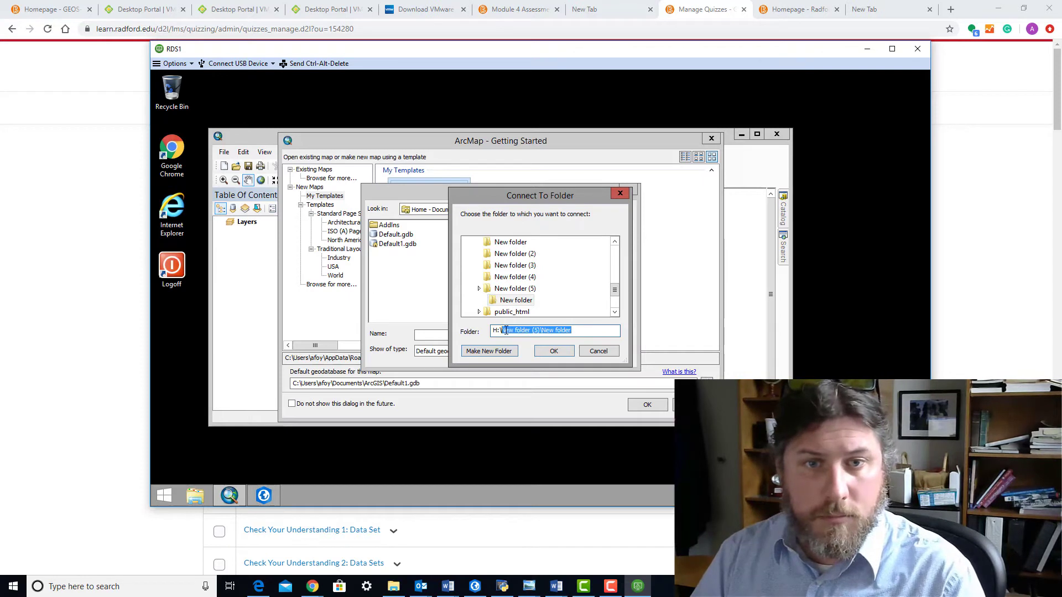
type("GIS")
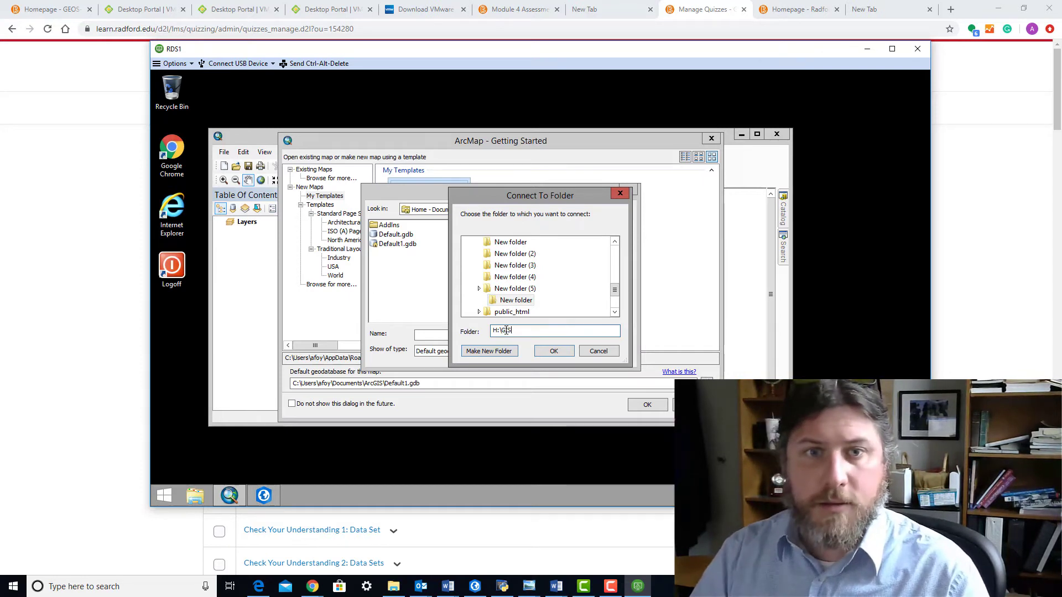
left_click(555, 354)
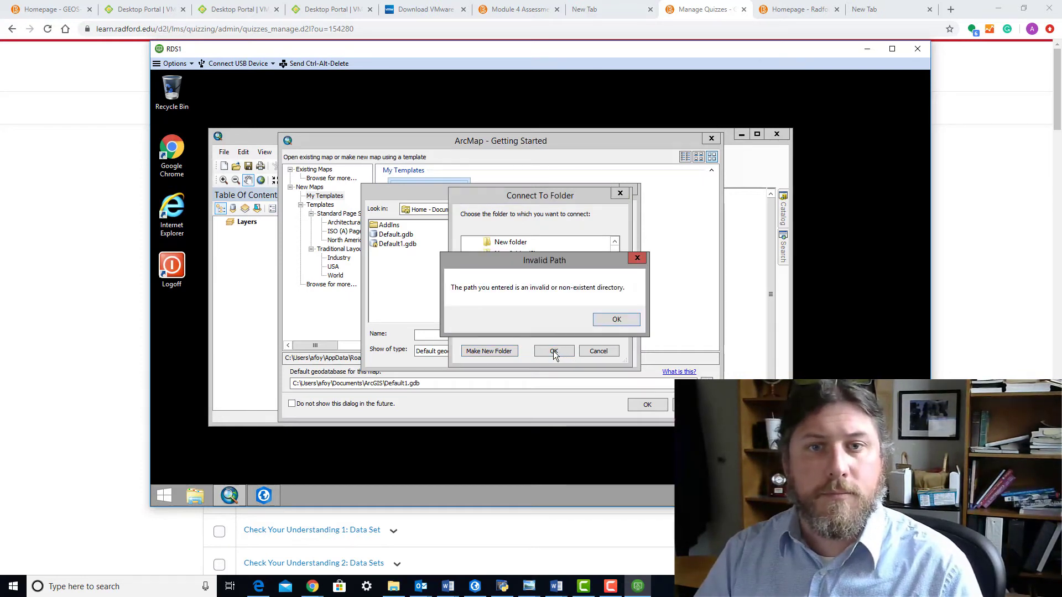
left_click(615, 321)
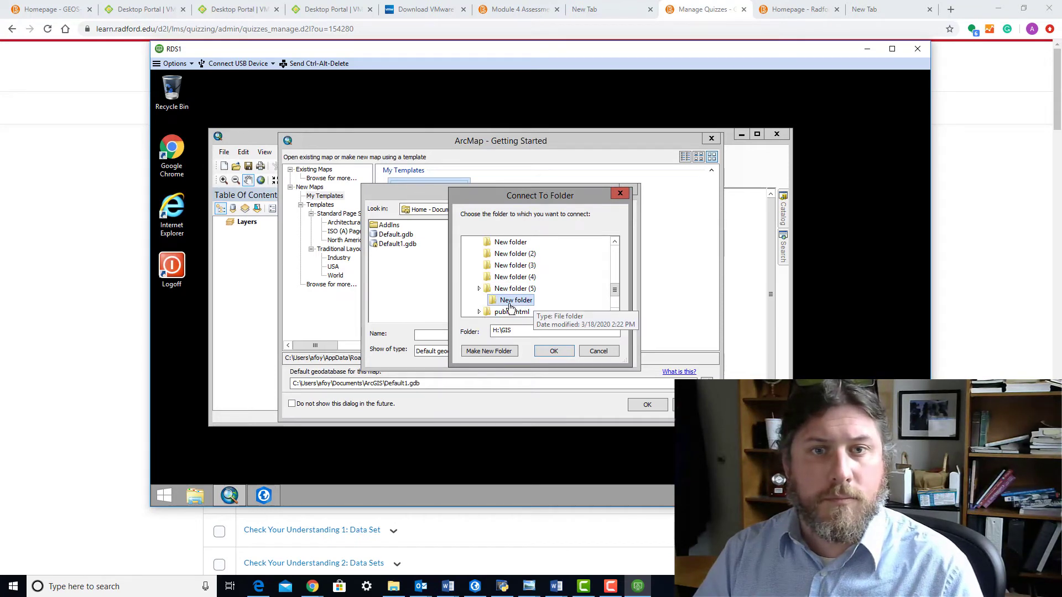
Connect to New folder (5) on the H: drive
left_click(531, 288)
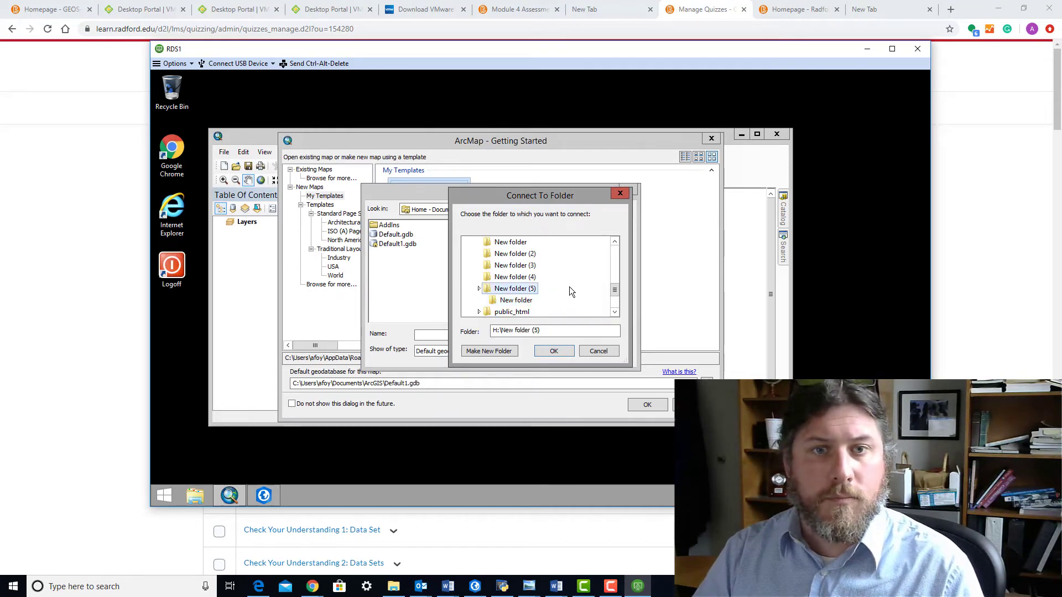
left_click(555, 352)
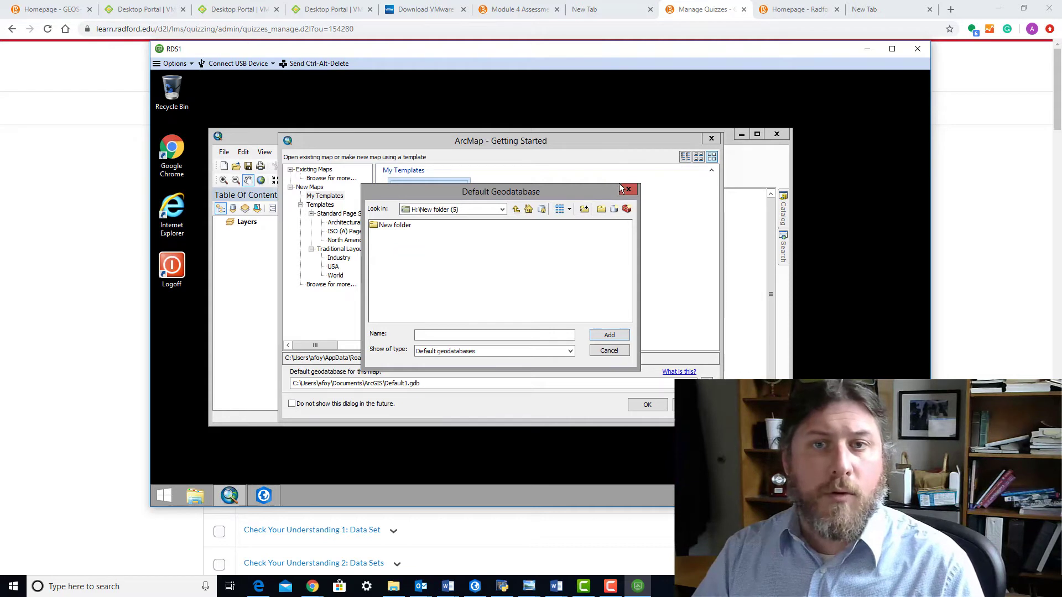
Create a file geodatabase named Demo.gdb in the connected folder and open the blank map with it as the default geodatabase
left_click(613, 211)
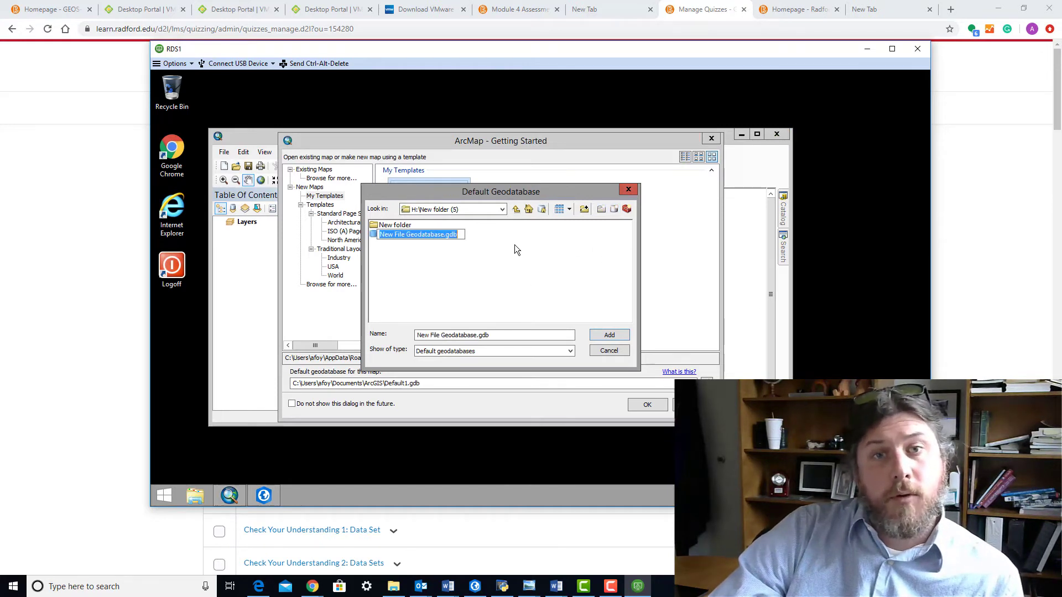
left_click(442, 235)
left_click_drag(442, 234, 354, 238)
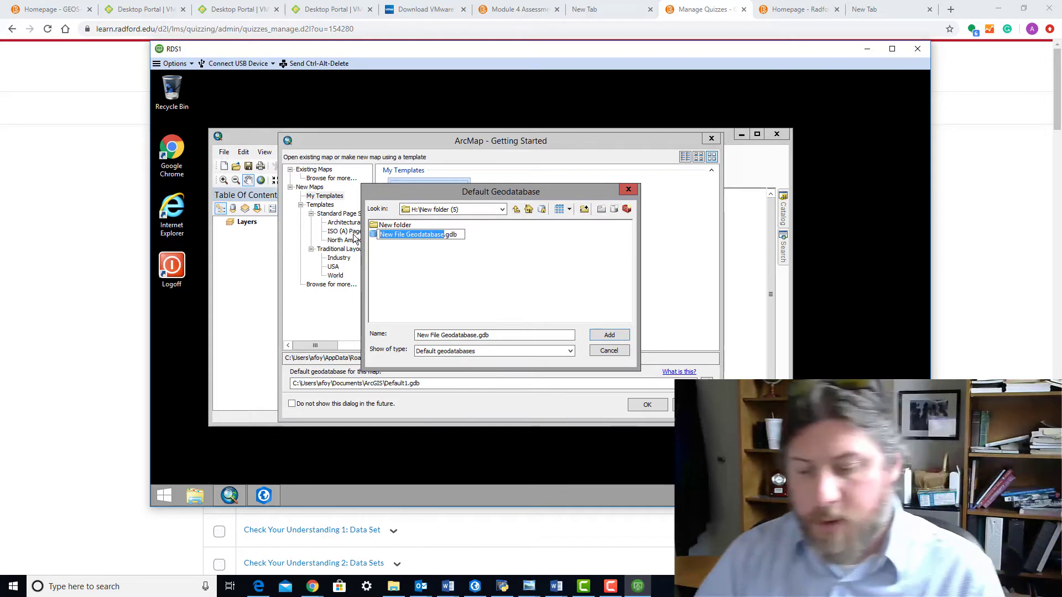
type("P")
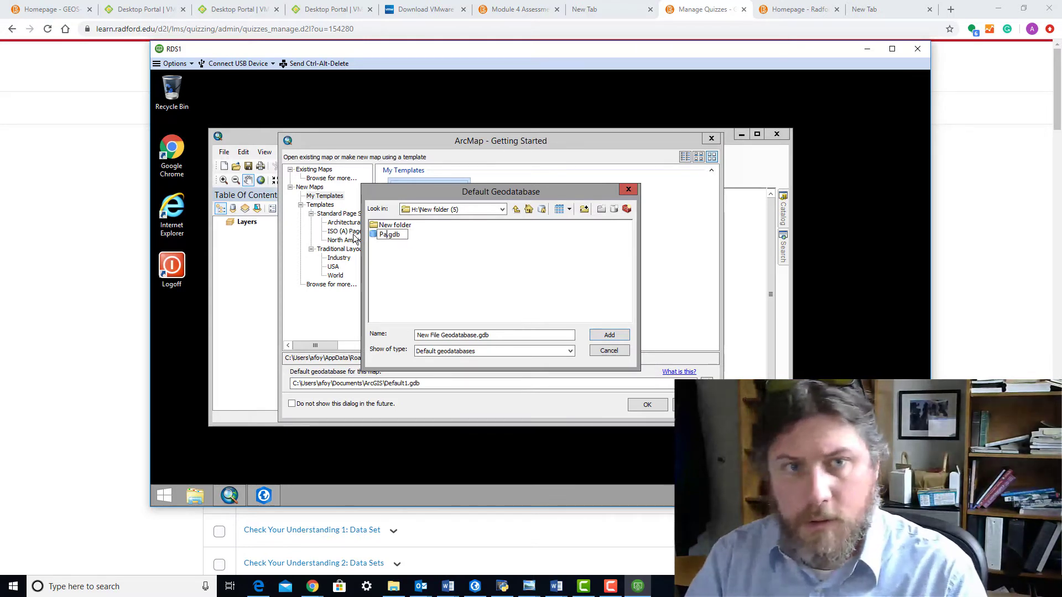
key("BackSpace")
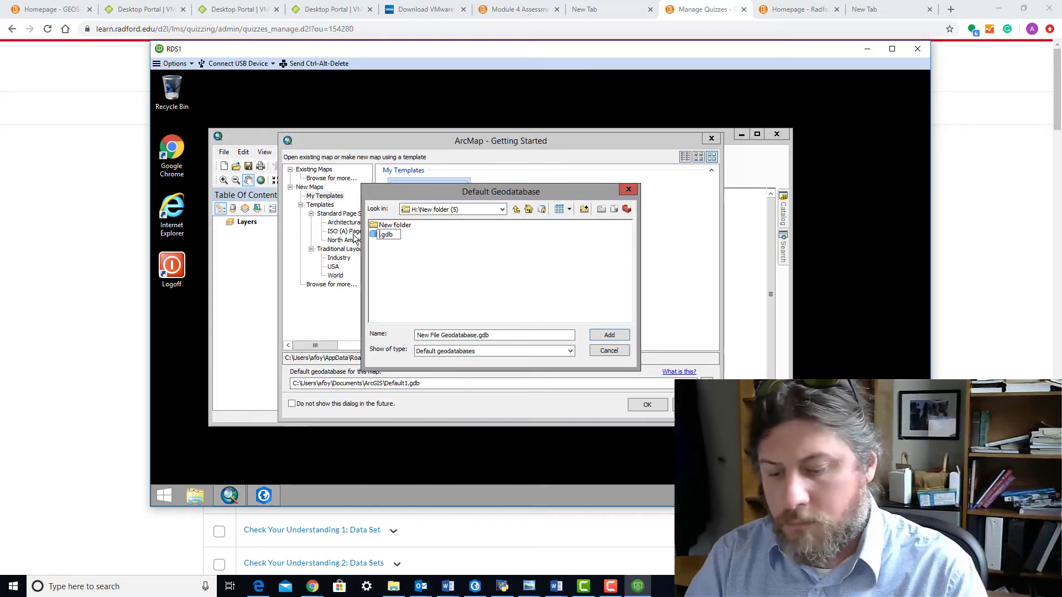
type("Demo")
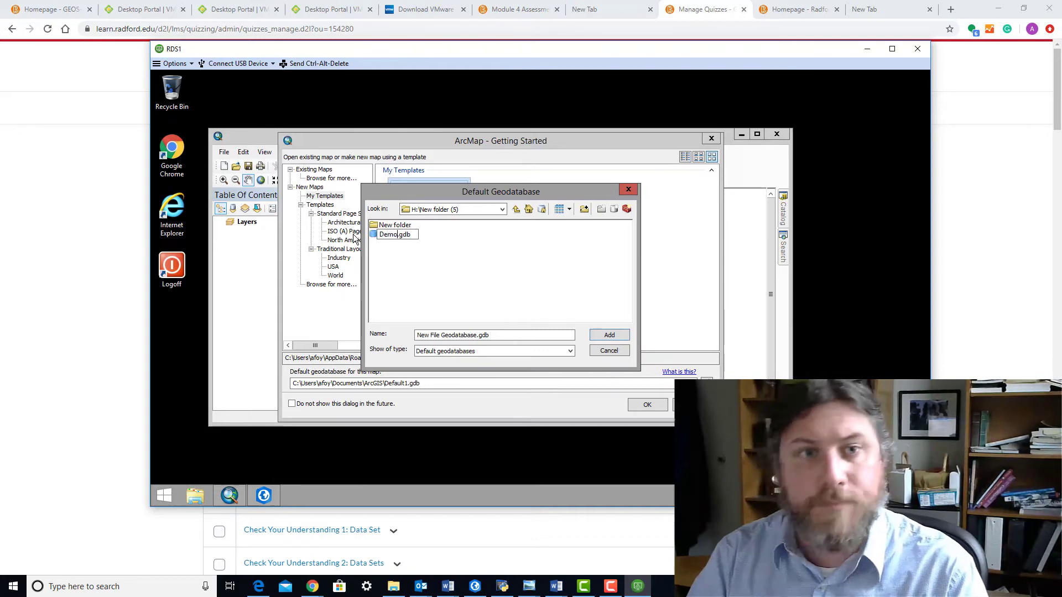
key("Return")
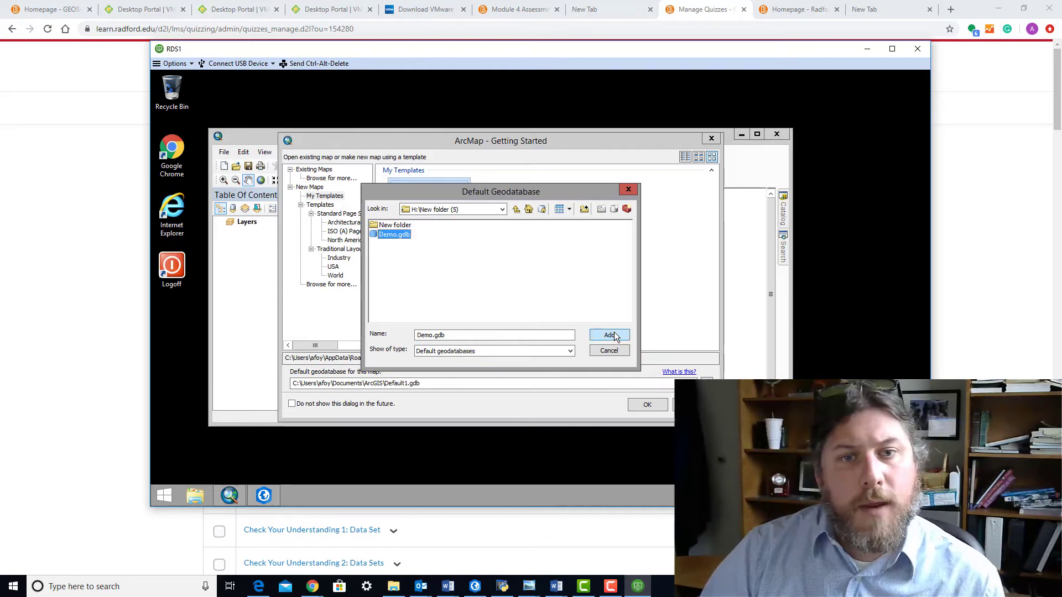
left_click(611, 336)
left_click(643, 406)
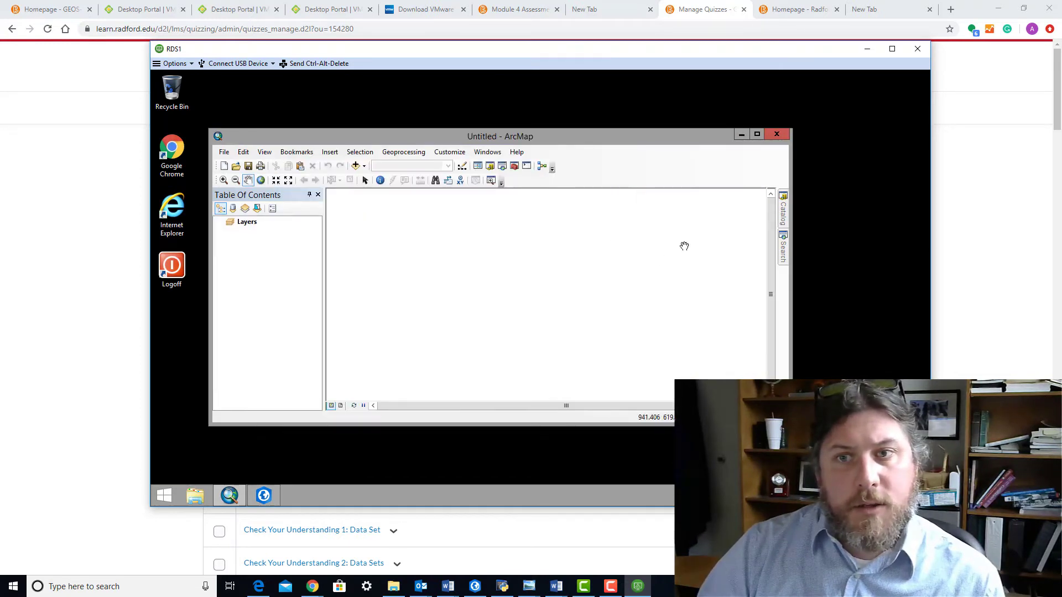
Expand the home folder and the H:\New folder (5) connection in the Catalog to view their contents
left_click(784, 216)
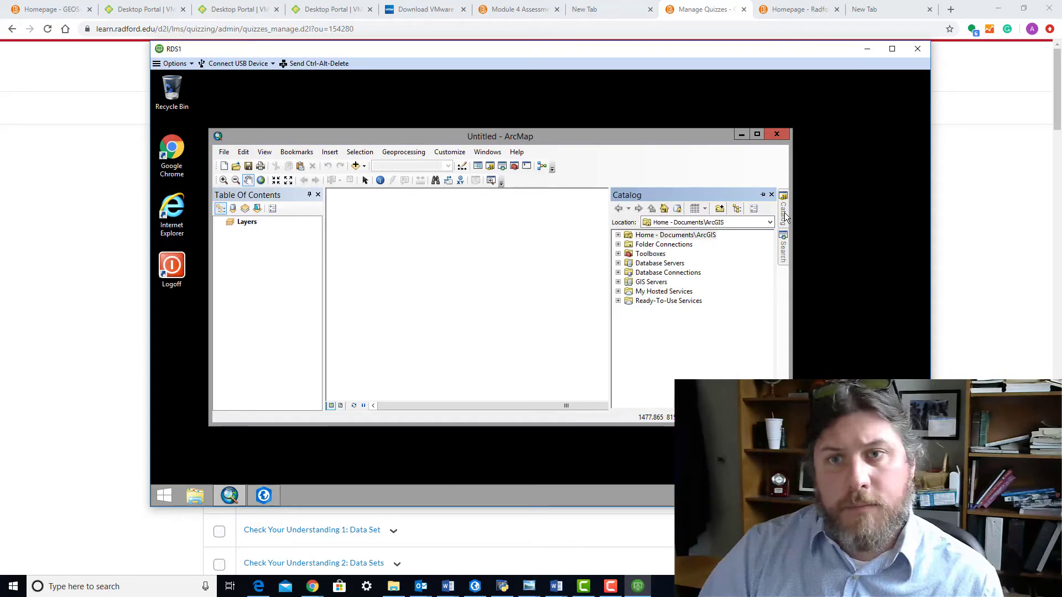
left_click(619, 236)
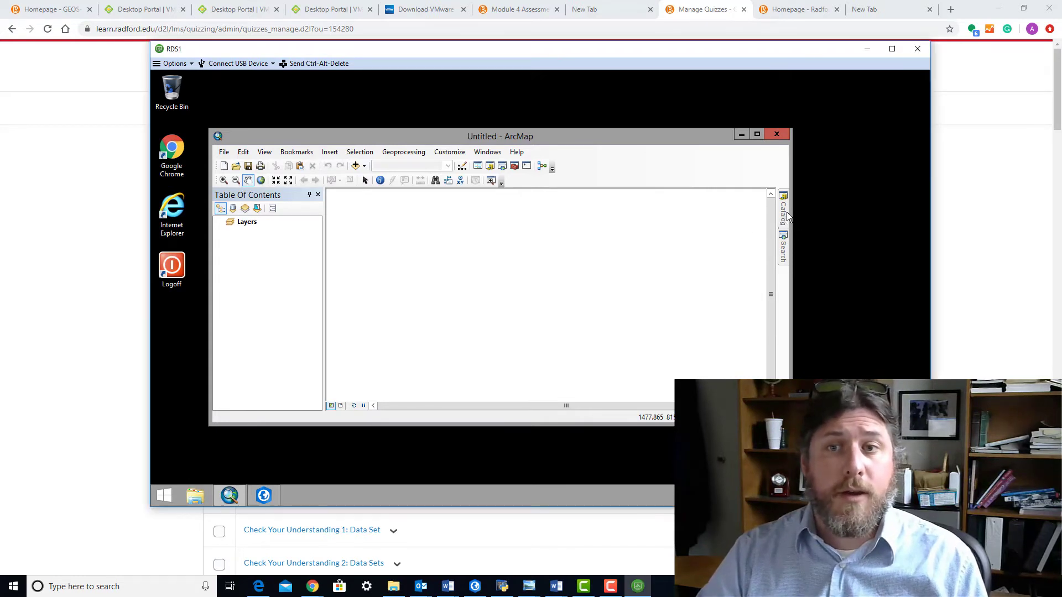
mouse_move(784, 217)
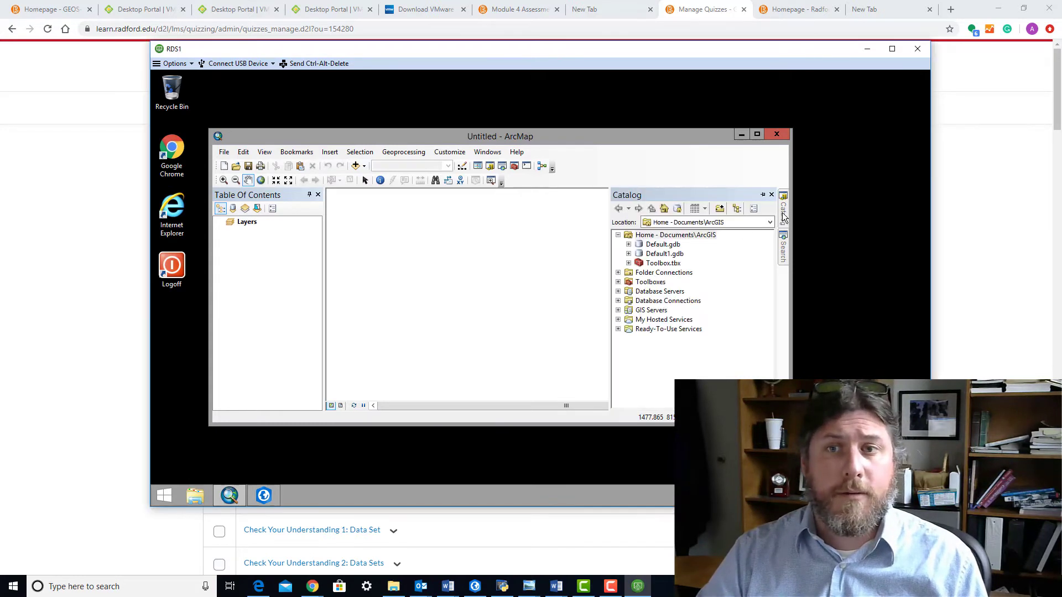
left_click(619, 273)
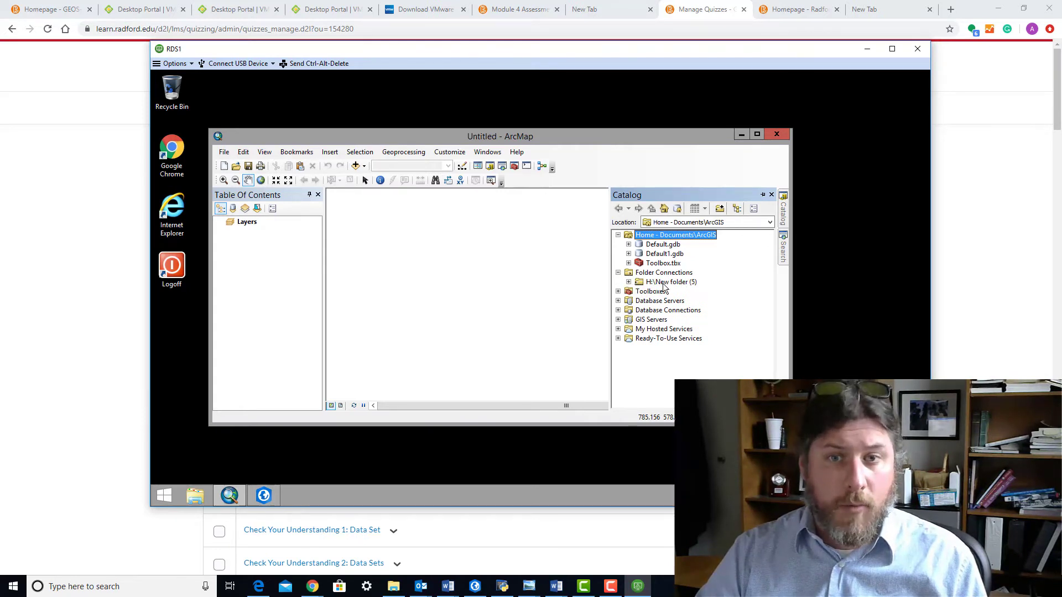
left_click(628, 282)
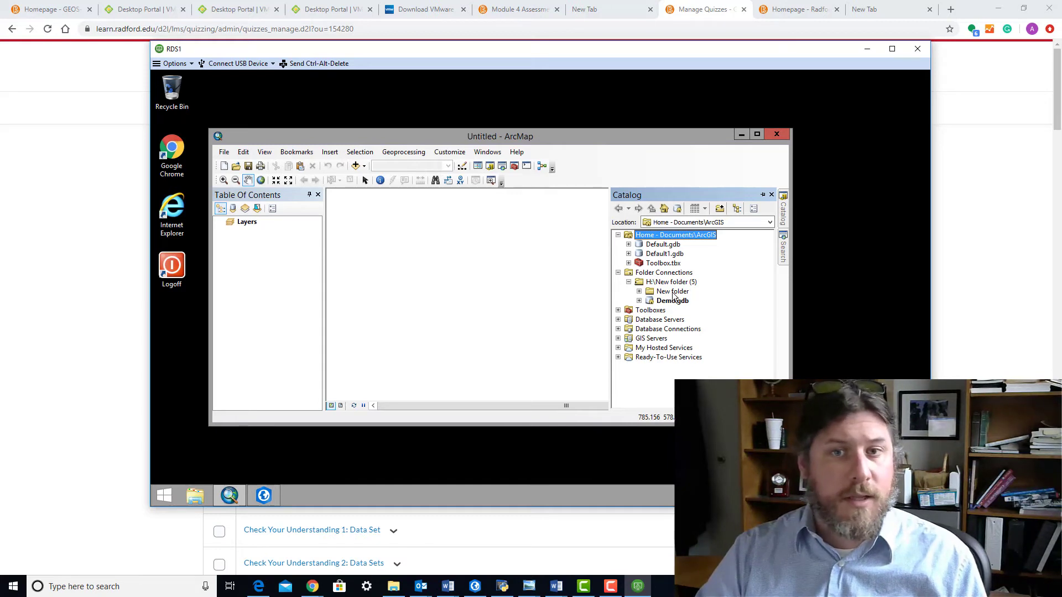
Add a folder connection to the root of the H: network drive from the Catalog
left_click(719, 207)
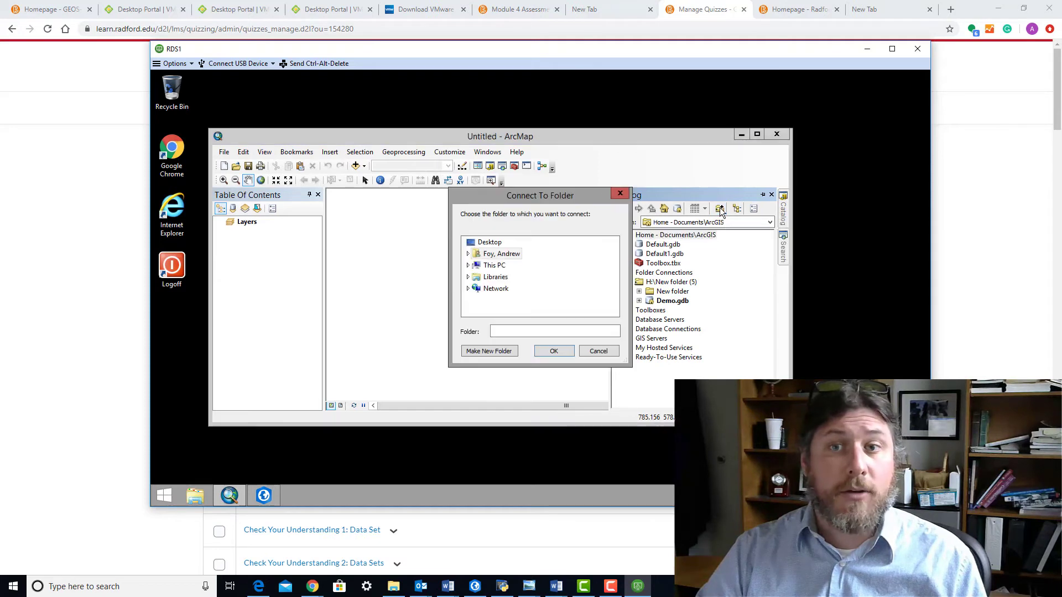
left_click(627, 280)
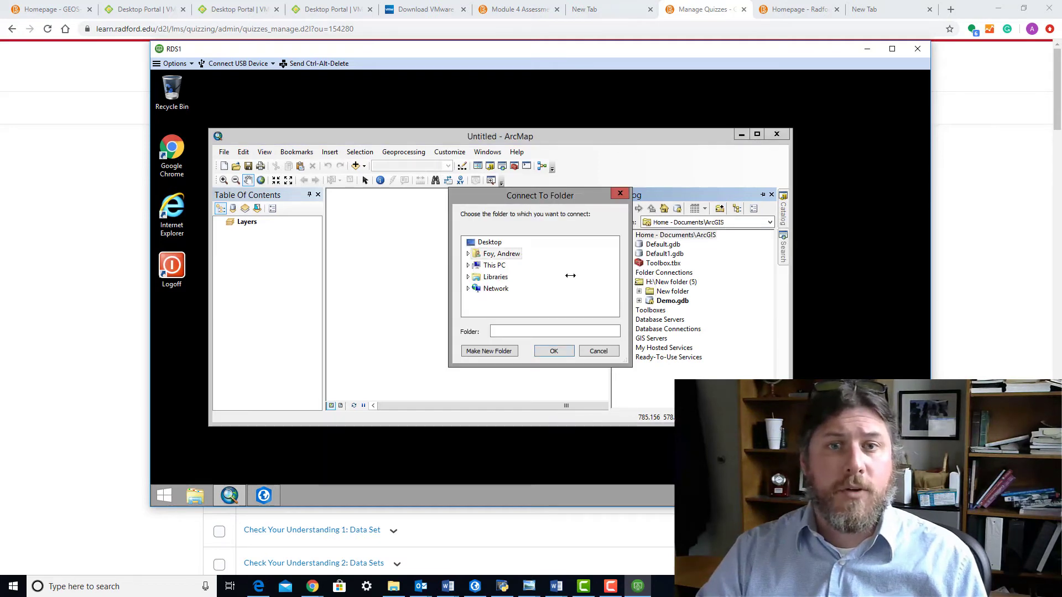
left_click(468, 265)
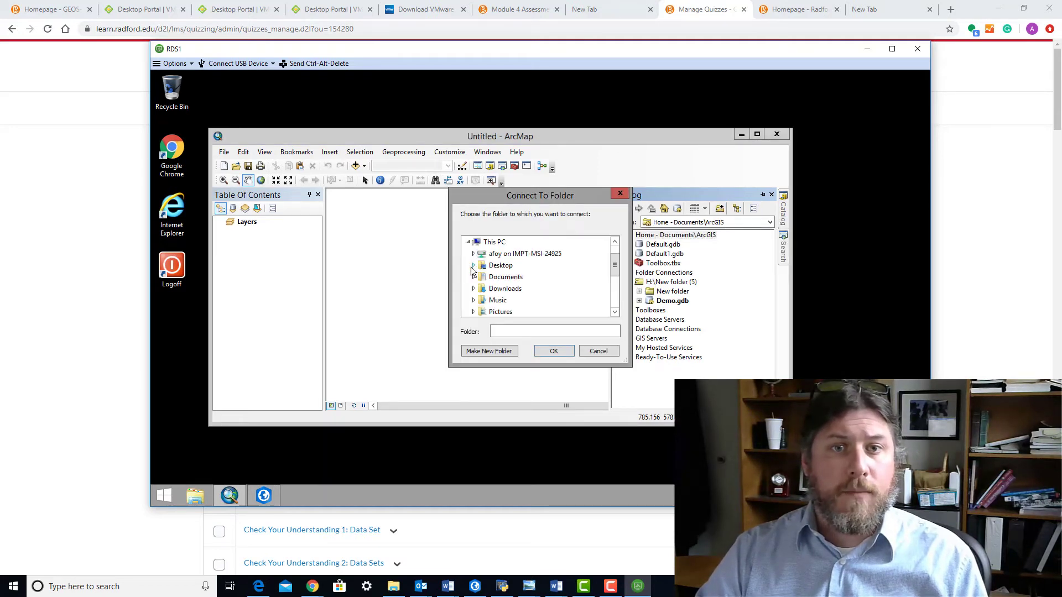
scroll(509, 298, "down", 2)
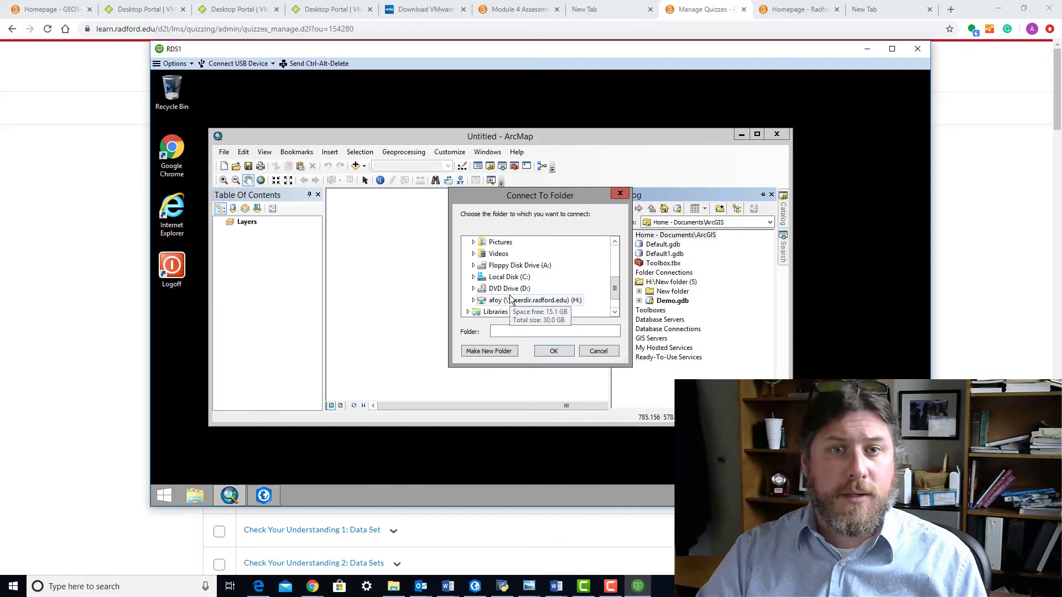
double_click(552, 301)
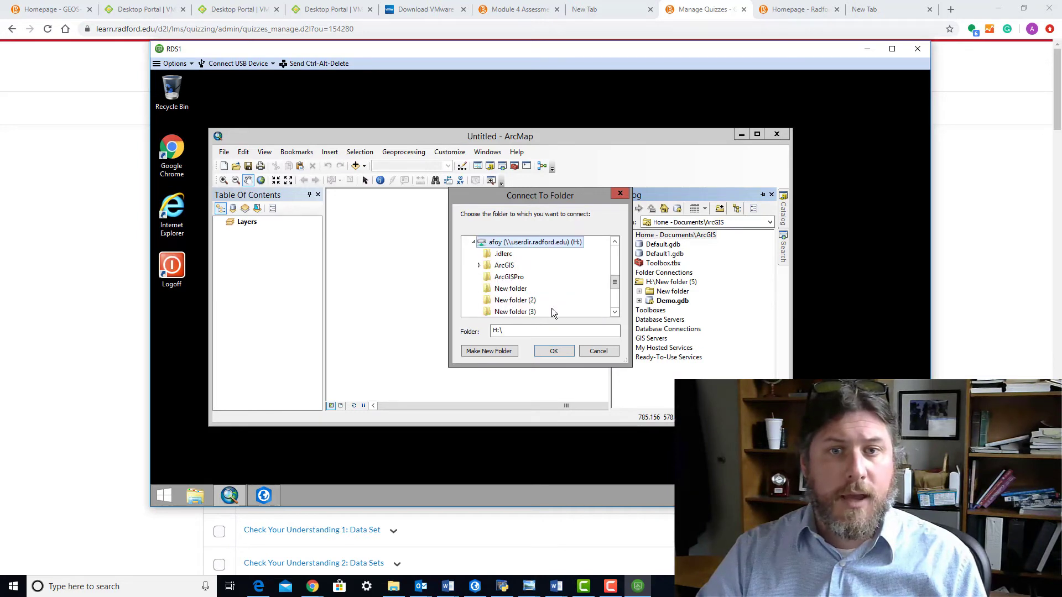
left_click(555, 351)
Browse the H:\ folder connection in the Catalog and expand its ArcGIS folder
left_click(628, 281)
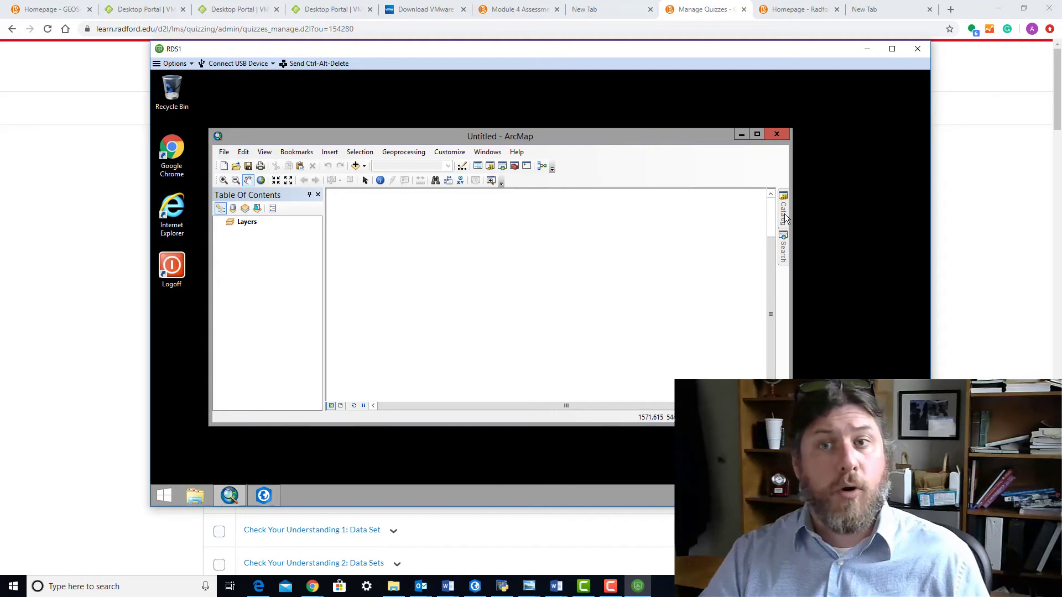
mouse_move(785, 217)
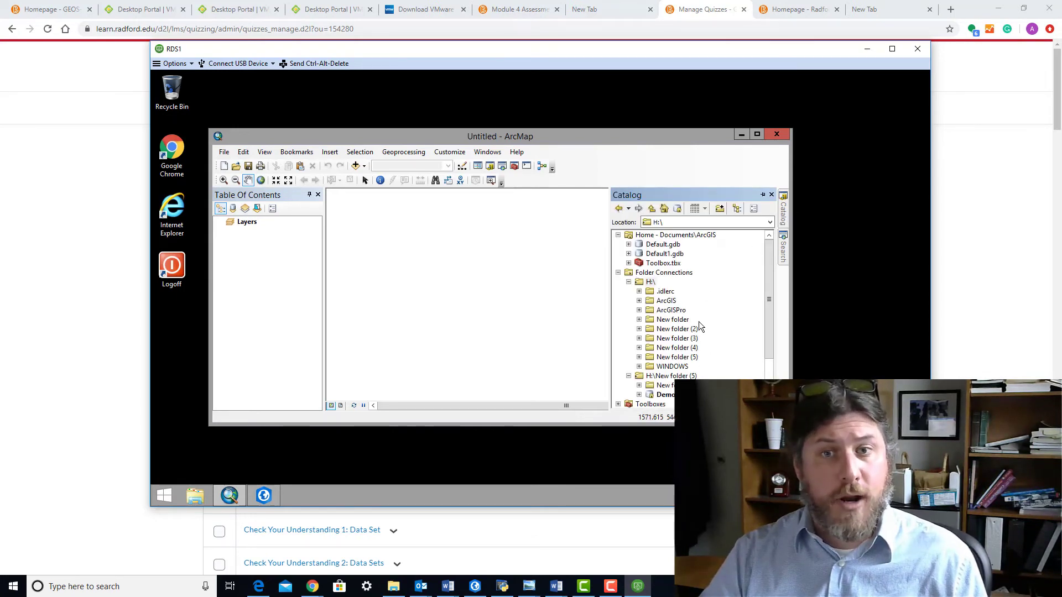
left_click(639, 301)
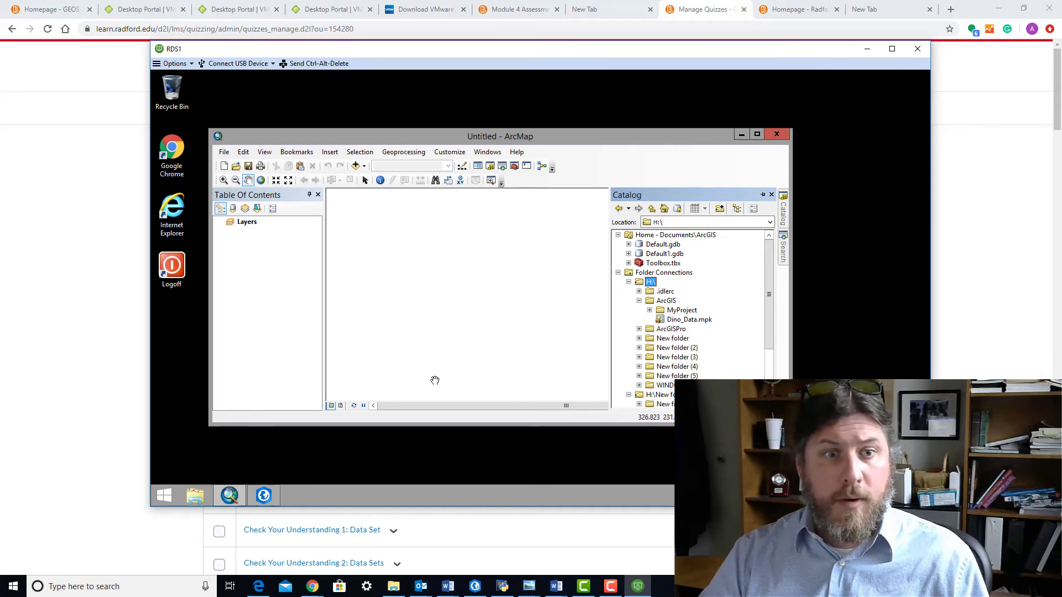
Search the virtual desktop's installed programs for qgis, then dismiss the search
left_click(166, 496)
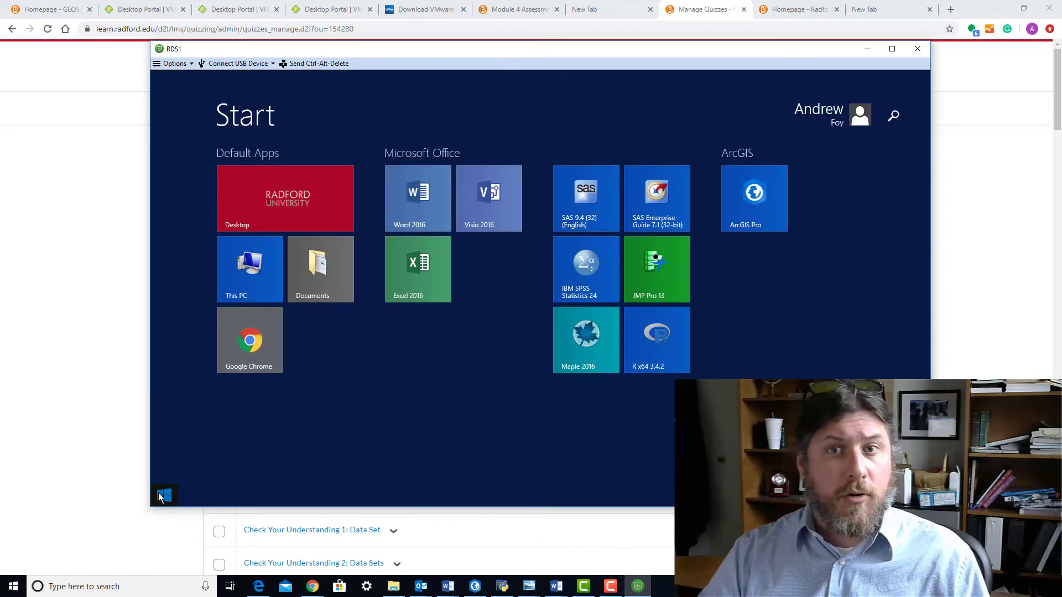
left_click(890, 119)
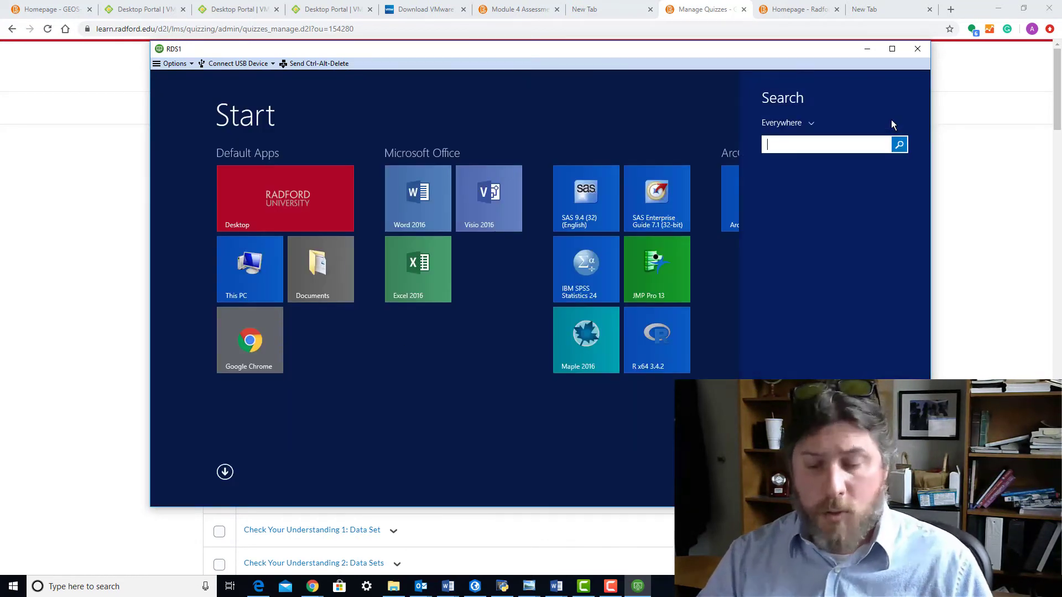
type("qgis")
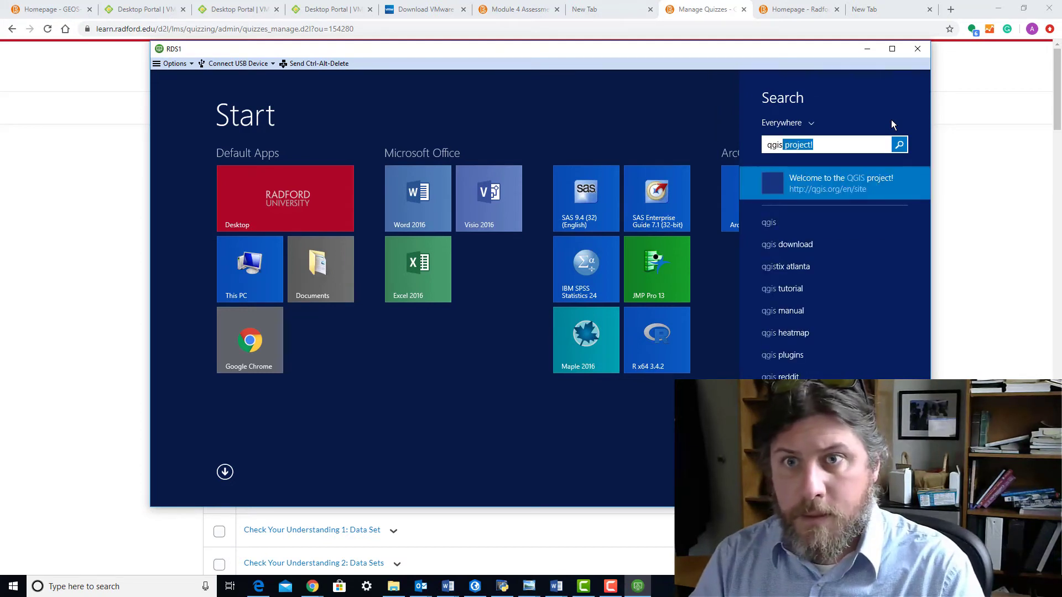
key("BackSpace")
key("BackSpace")
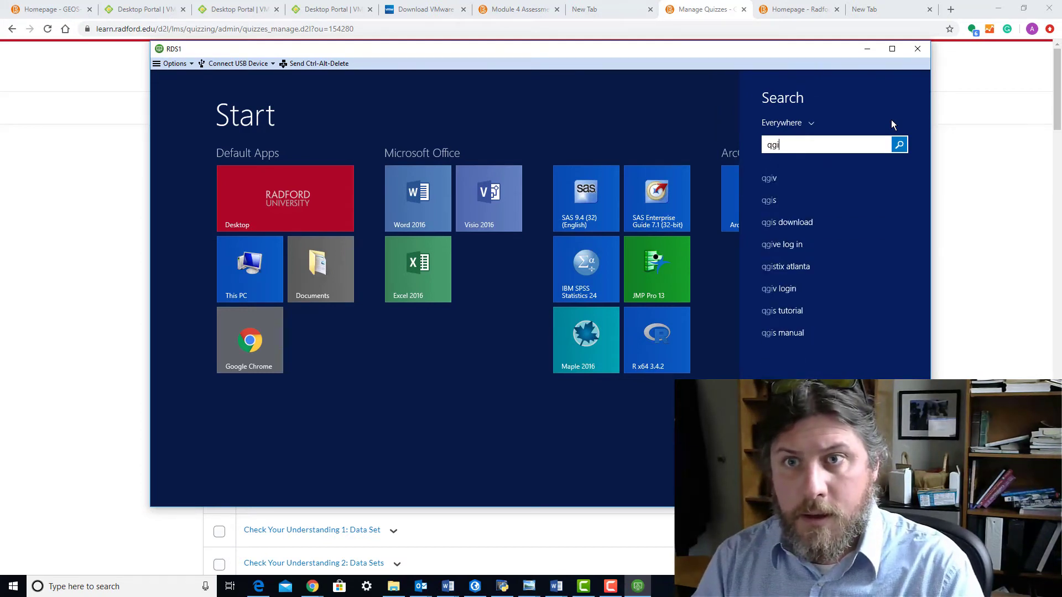
left_click(632, 115)
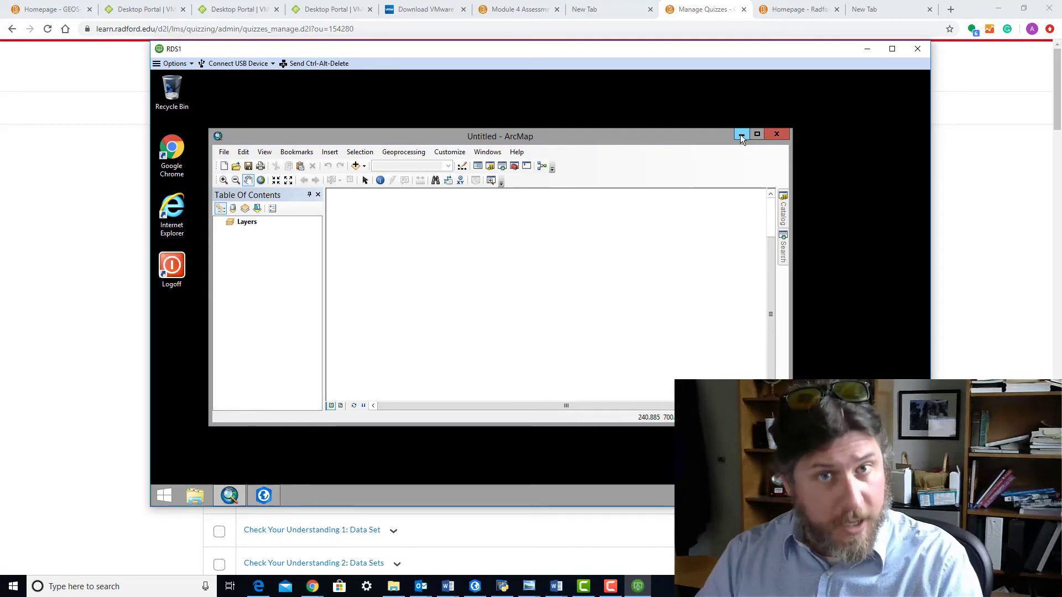
Minimize ArcMap, switch to Google Chrome on the virtual desktop and bring up its advanced Downloads settings
left_click(741, 134)
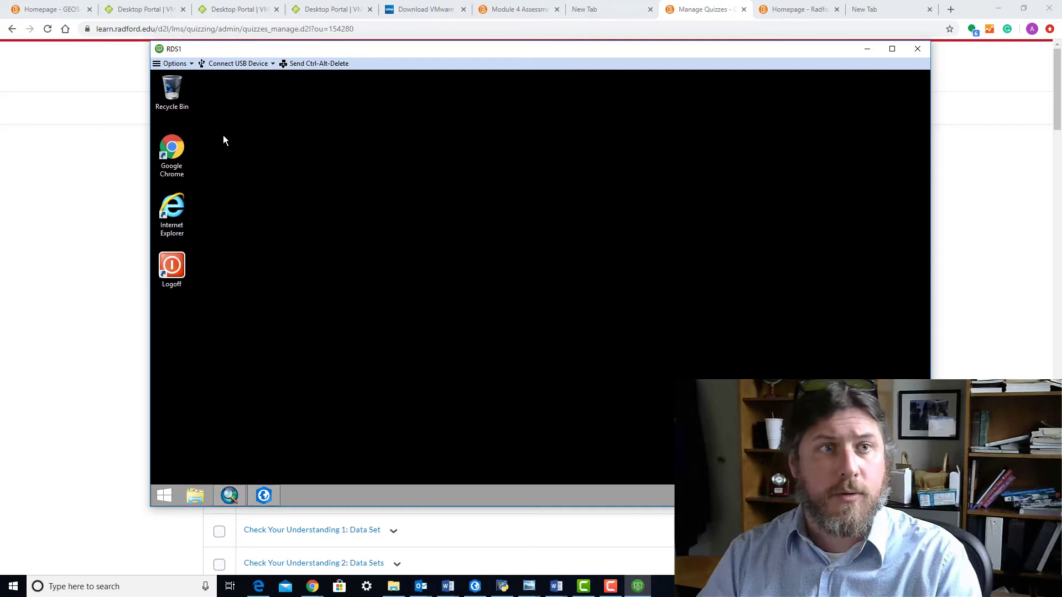
double_click(171, 150)
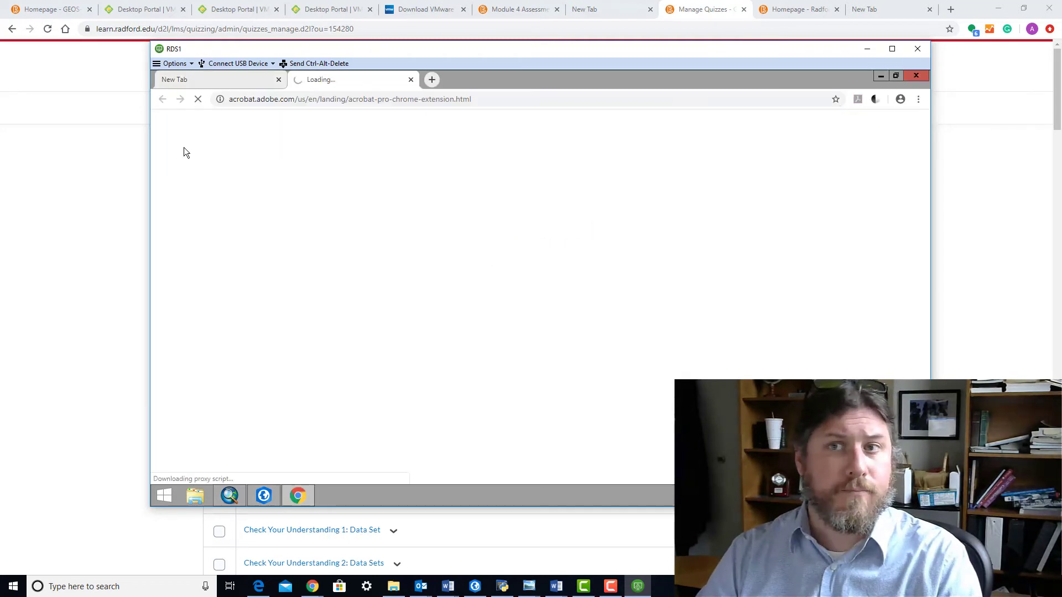
left_click(918, 100)
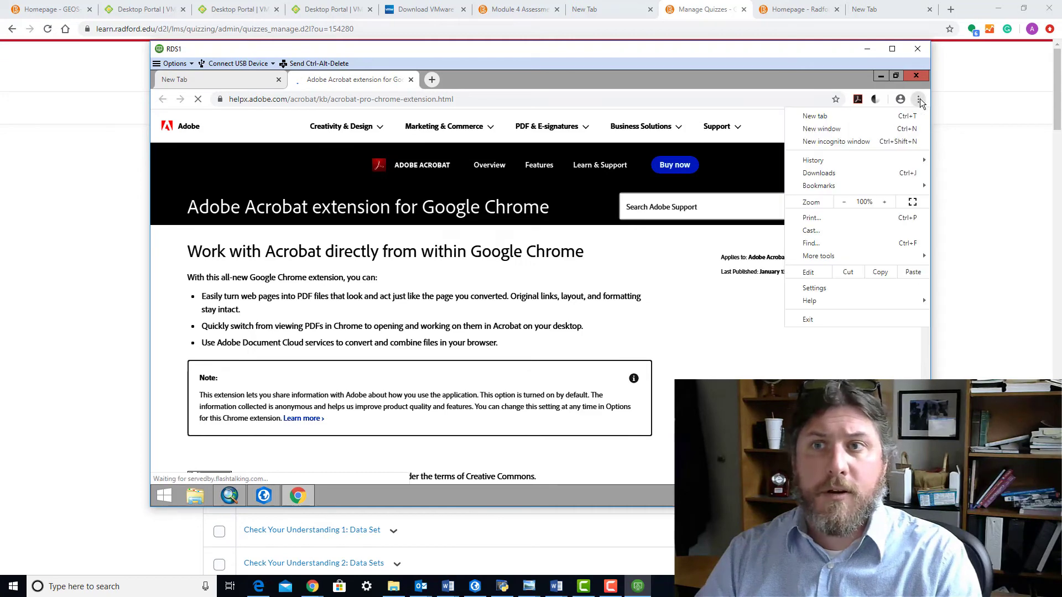
left_click(825, 290)
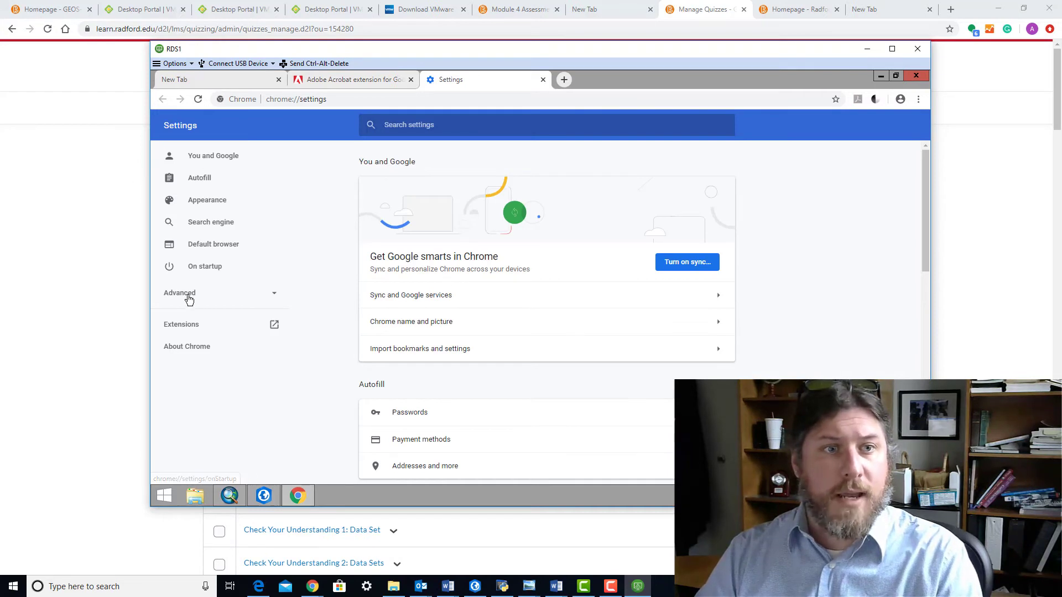
left_click(188, 298)
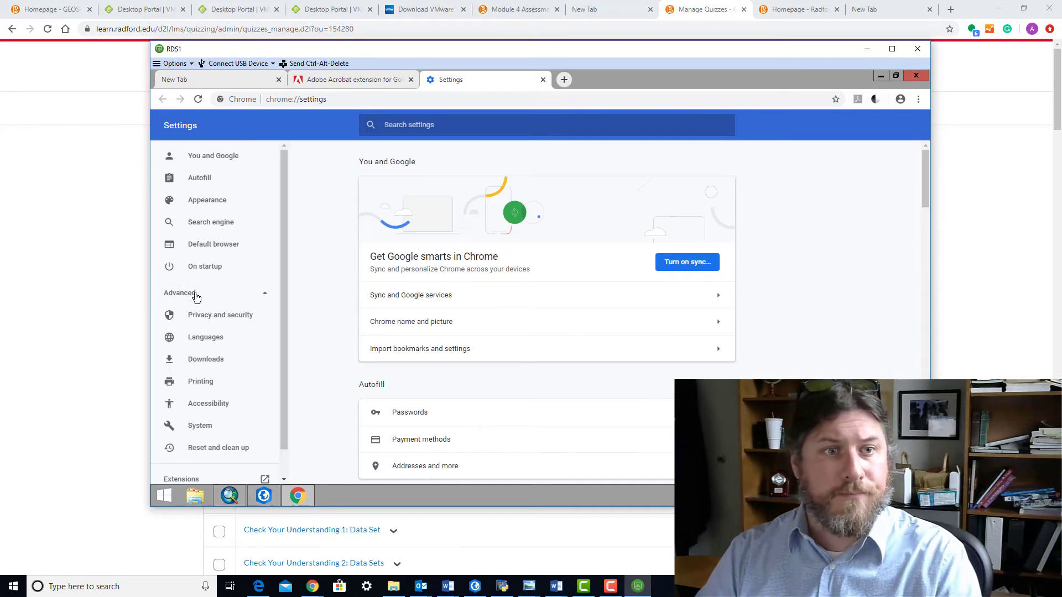
left_click(208, 360)
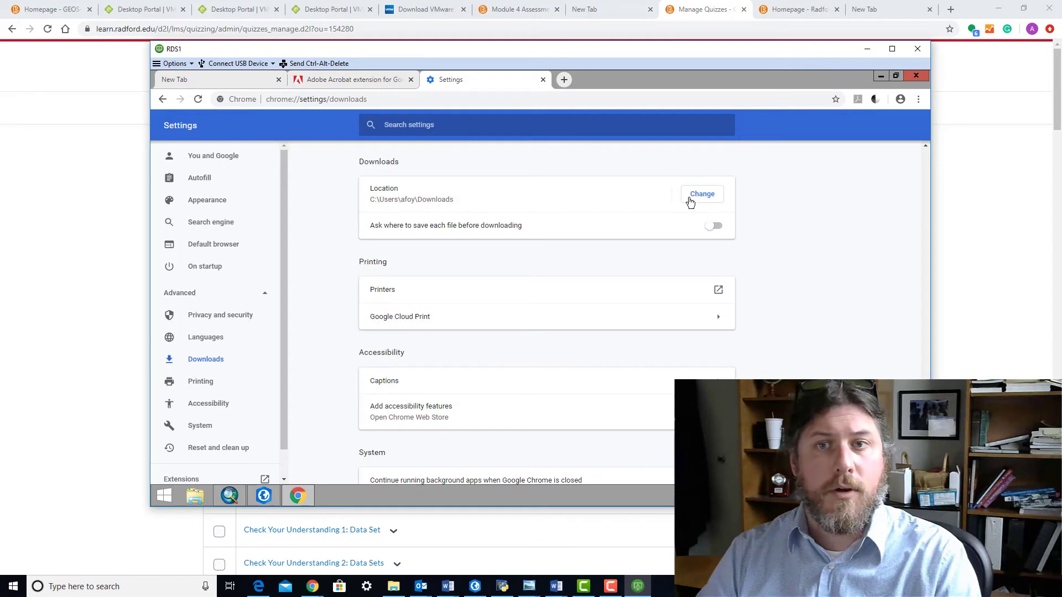
Change Chrome's download location to the root of the H: drive and restart the browser
left_click(701, 198)
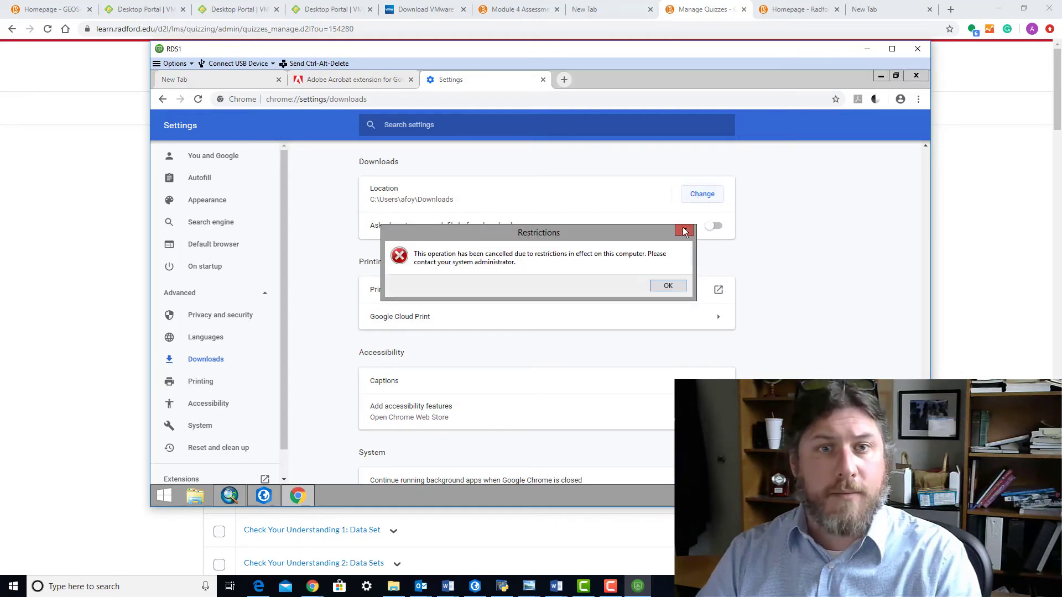
left_click(668, 286)
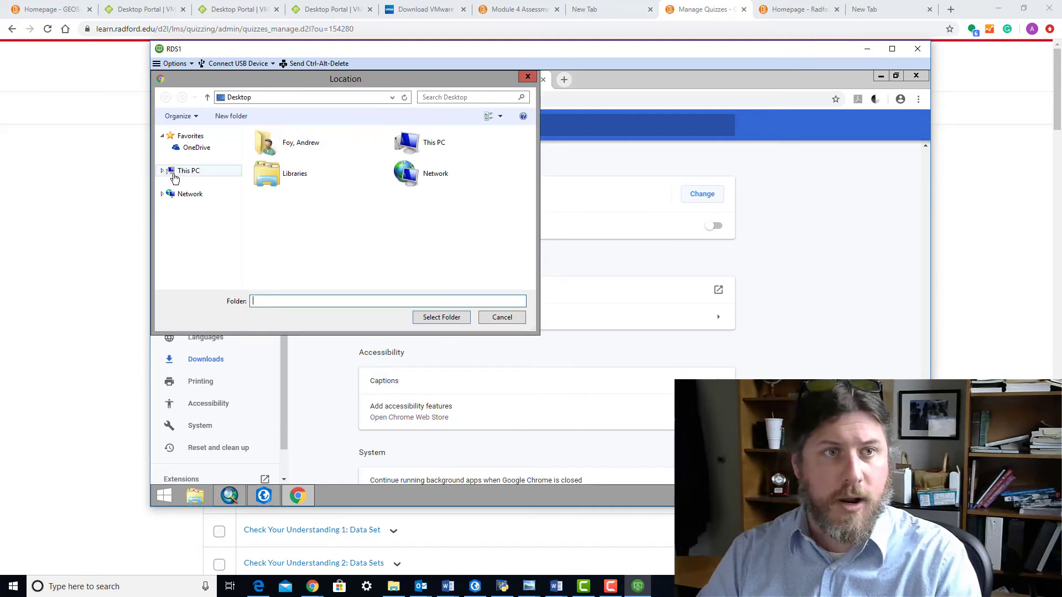
left_click(163, 171)
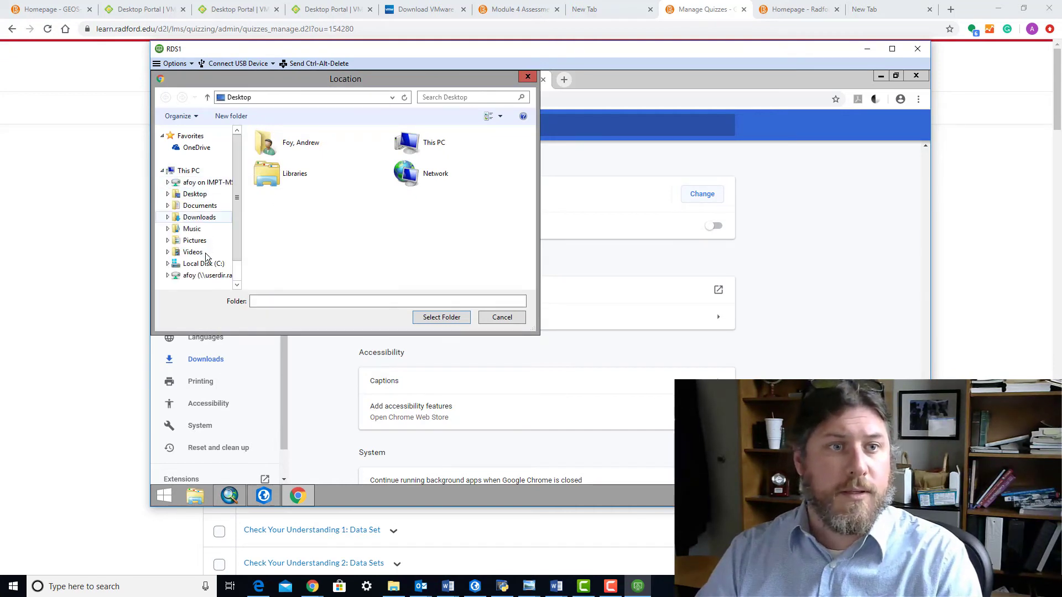
left_click(215, 278)
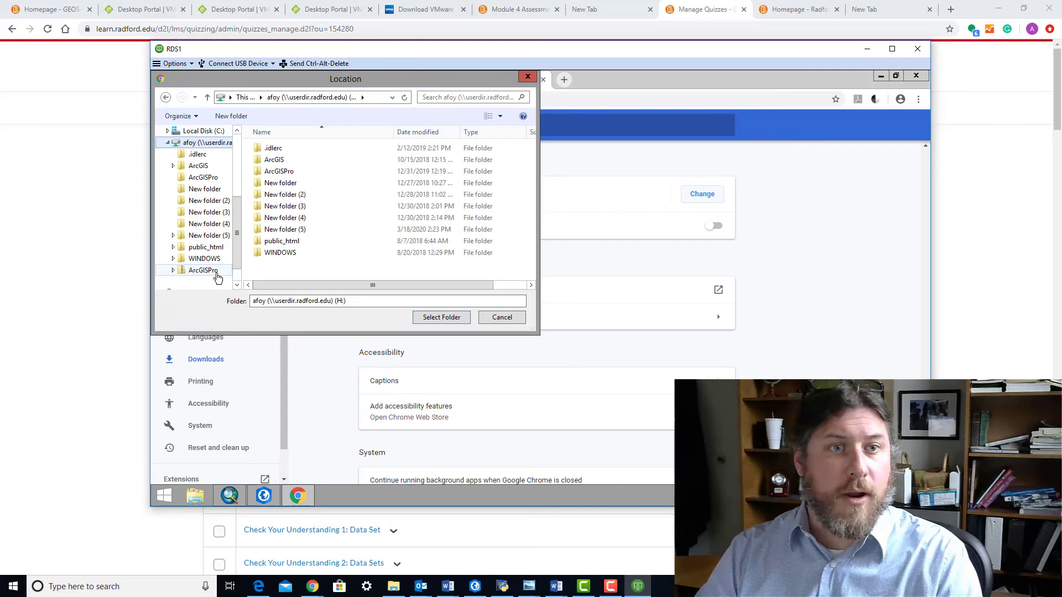
left_click(439, 318)
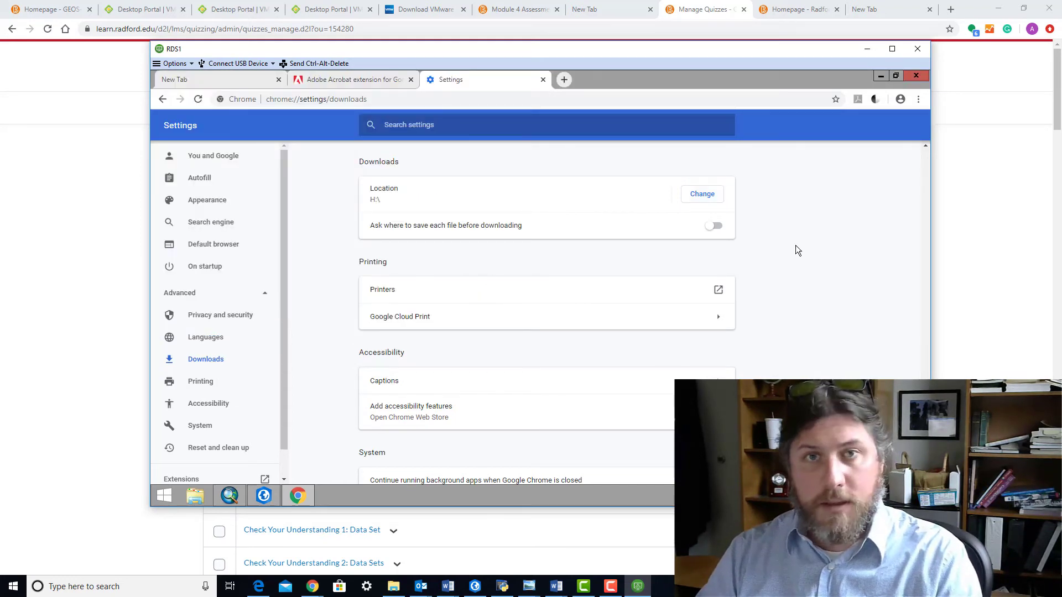
left_click(915, 81)
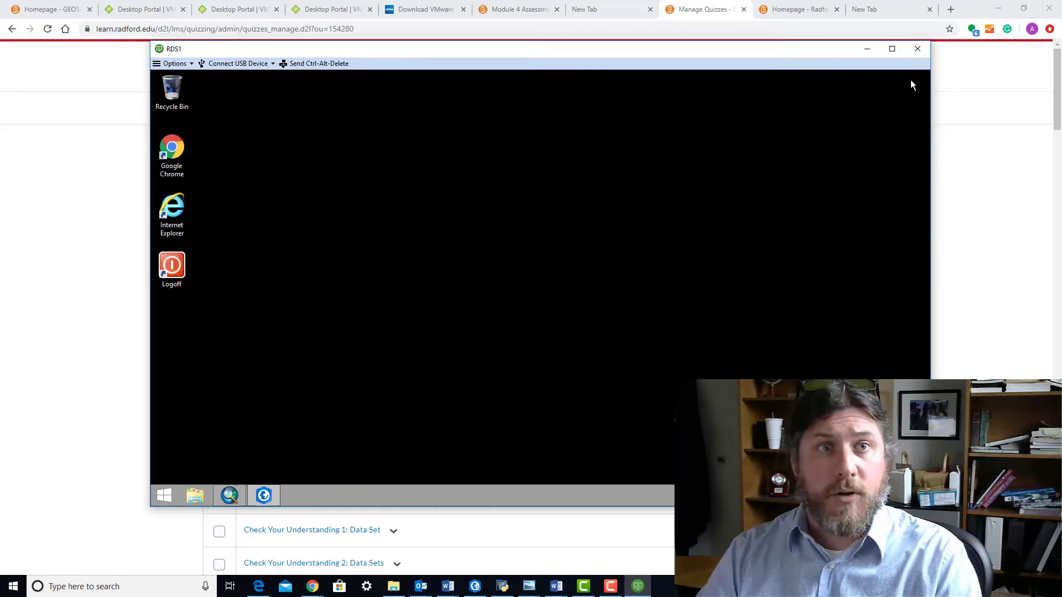
double_click(180, 145)
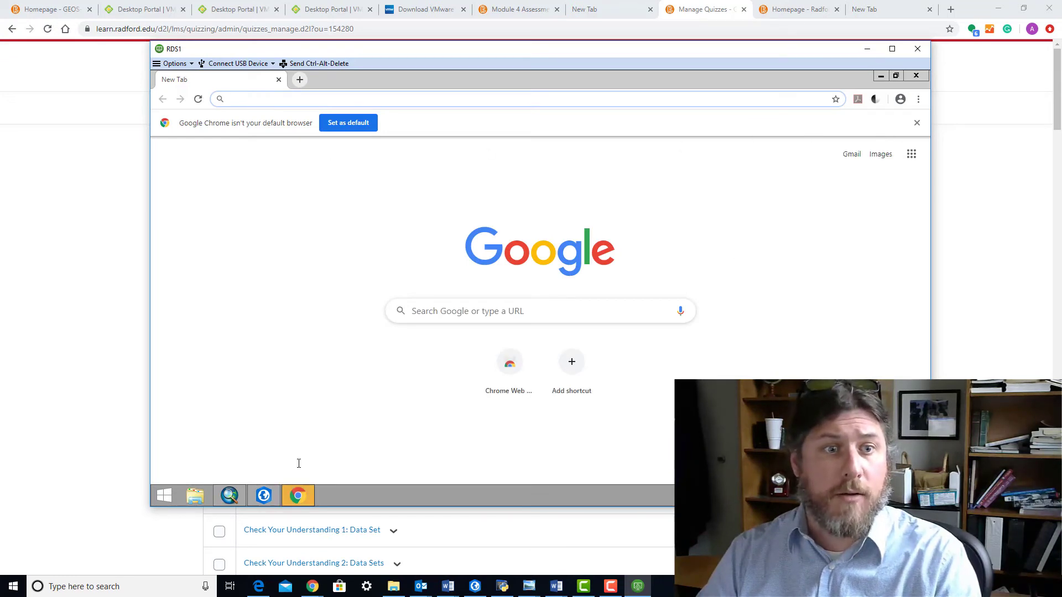
Switch to File Explorer, view the contents of the H: network drive and widen the navigation pane to show full drive names
left_click(193, 497)
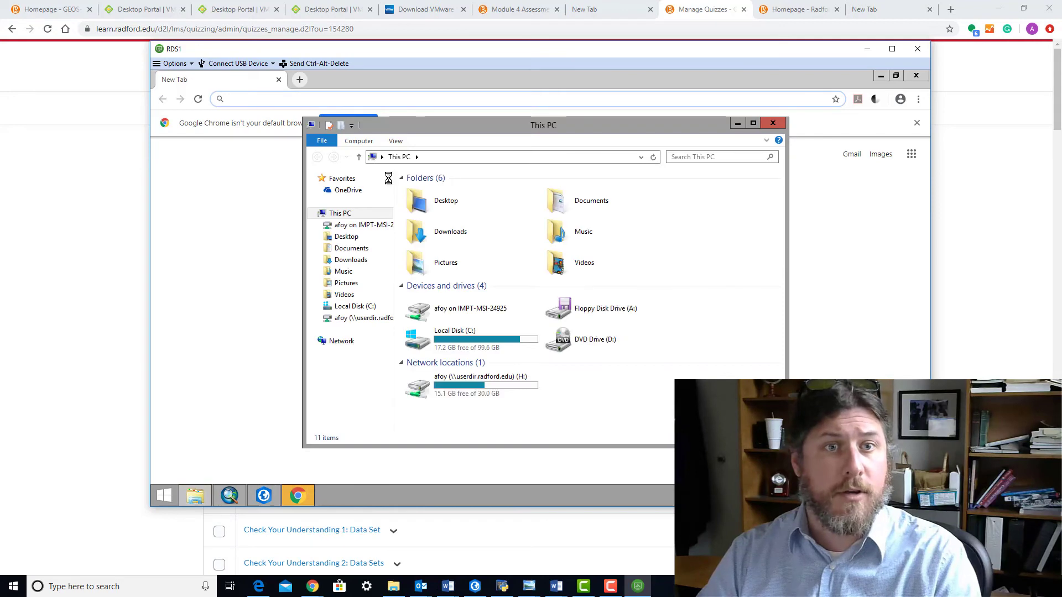
left_click(359, 318)
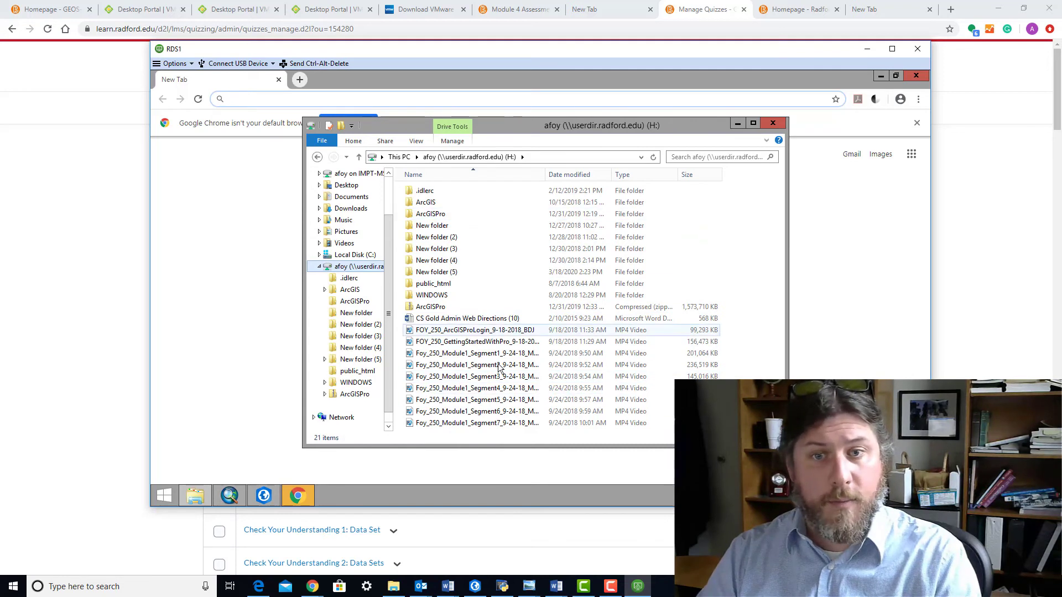
left_click(320, 268)
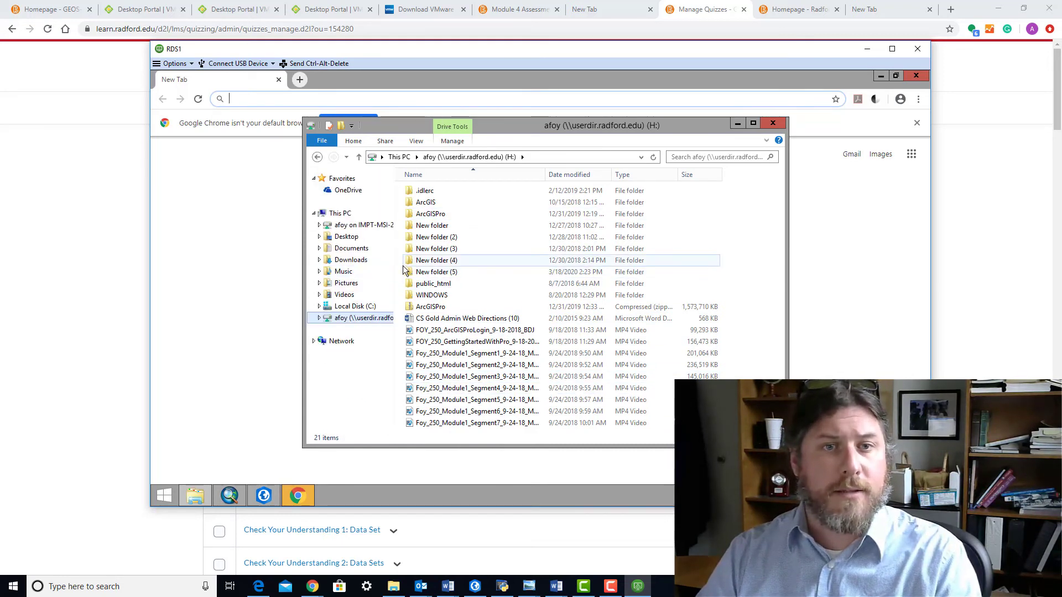
left_click_drag(396, 273, 441, 273)
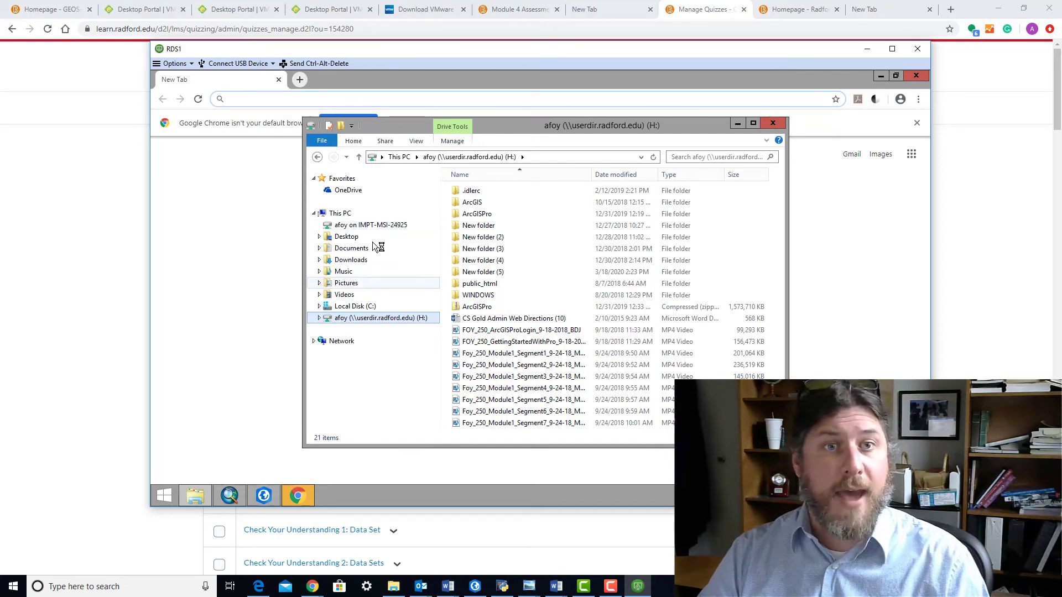
View the contents of the drive shared from IMPT-MSI-24925, then leave the virtual desktop for the course site in the local browser
left_click(381, 227)
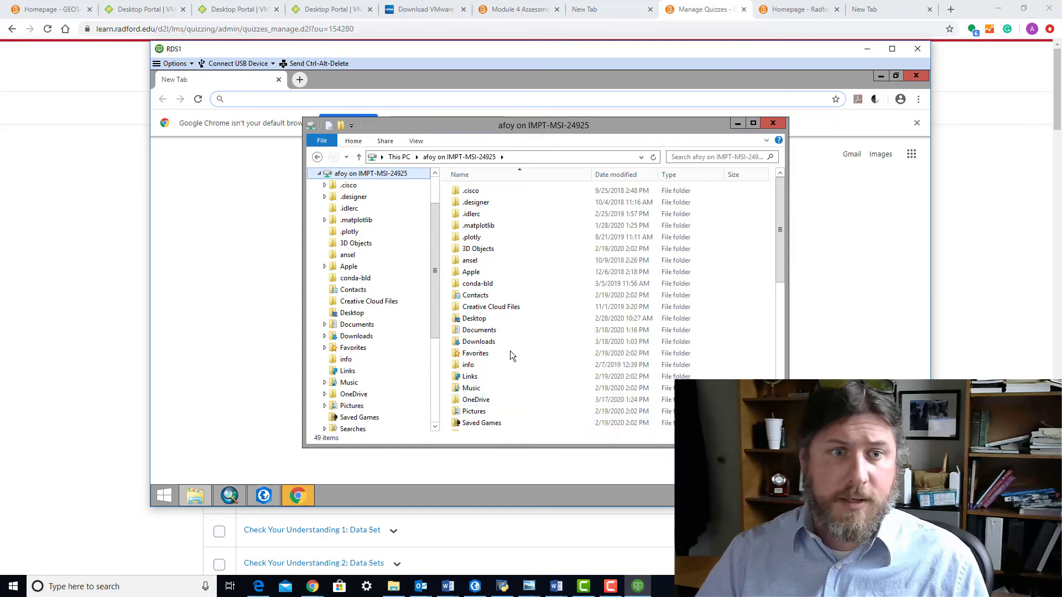
left_click(298, 496)
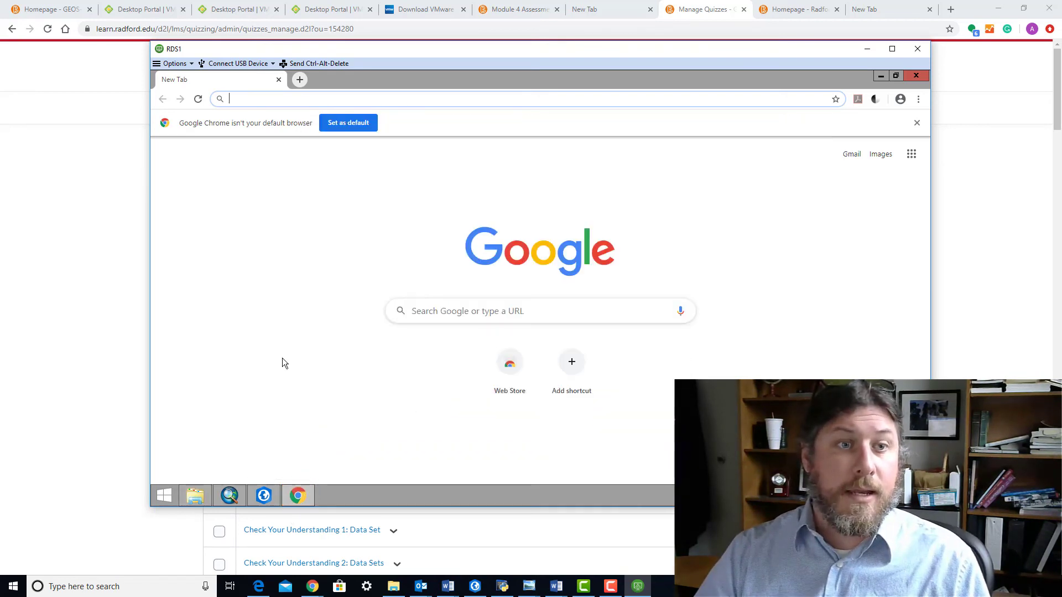
left_click(60, 269)
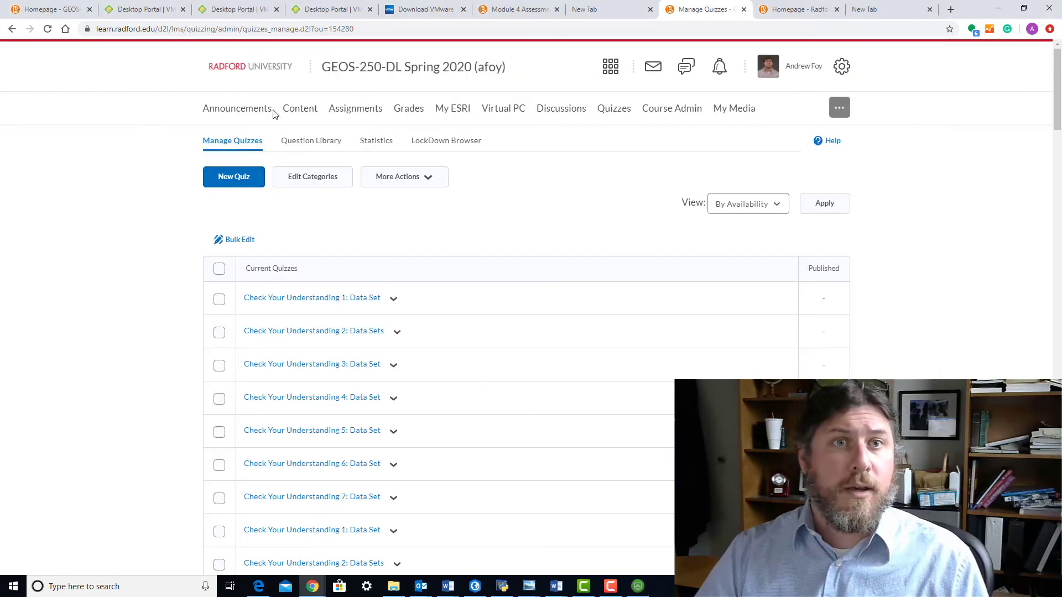
Open the Preparing for the Activity page from Activity 1: Learning to use GIS in Module 2 of the course content
left_click(298, 111)
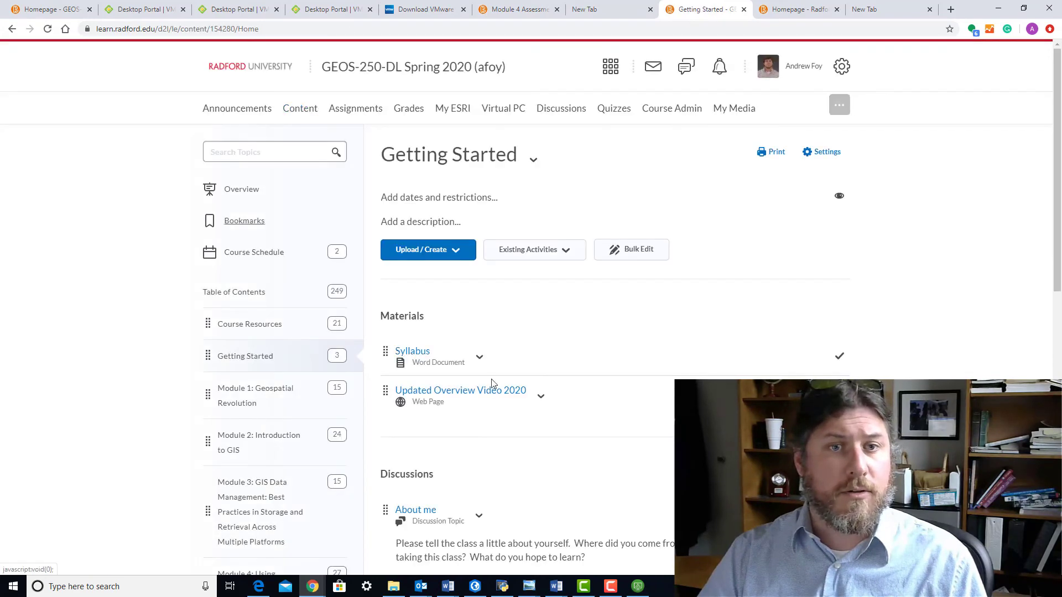
scroll(522, 444, "down", 6)
scroll(337, 375, "up", 3)
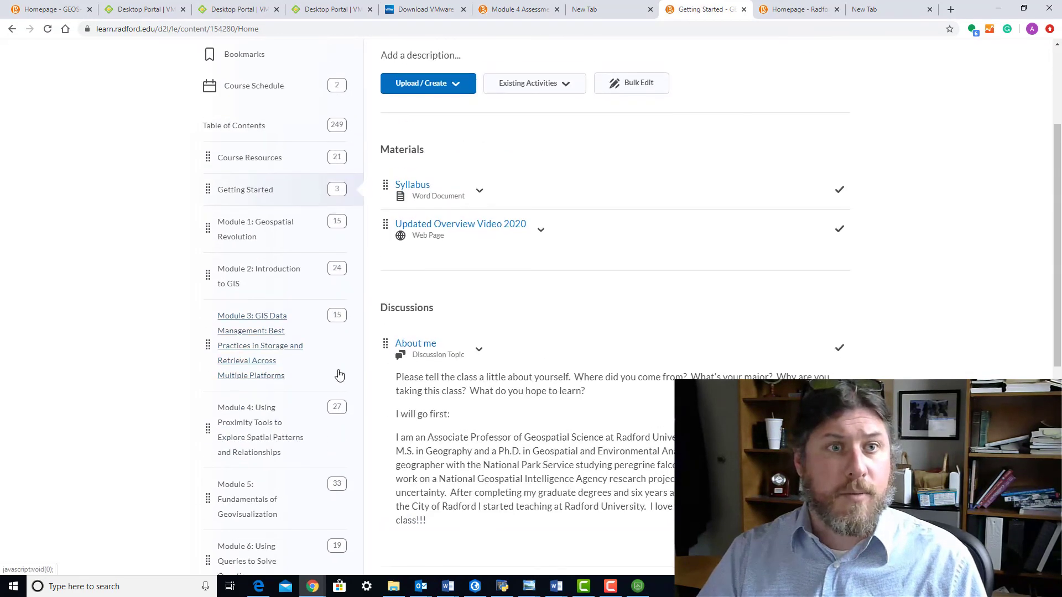
scroll(267, 441, "down", 2)
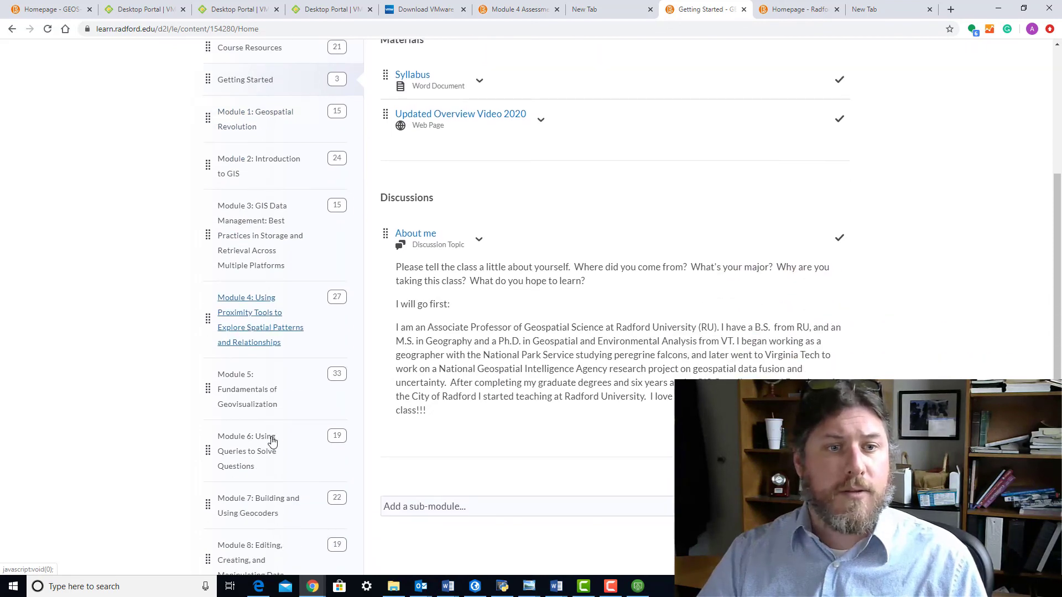
scroll(271, 442, "up", 2)
scroll(271, 442, "up", 1)
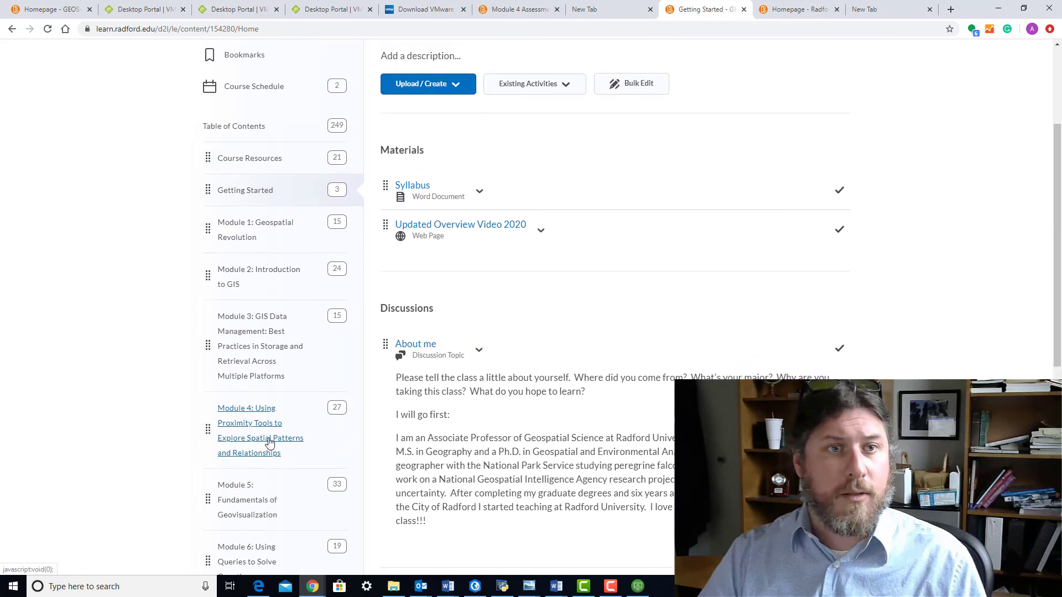
scroll(270, 442, "down", 1)
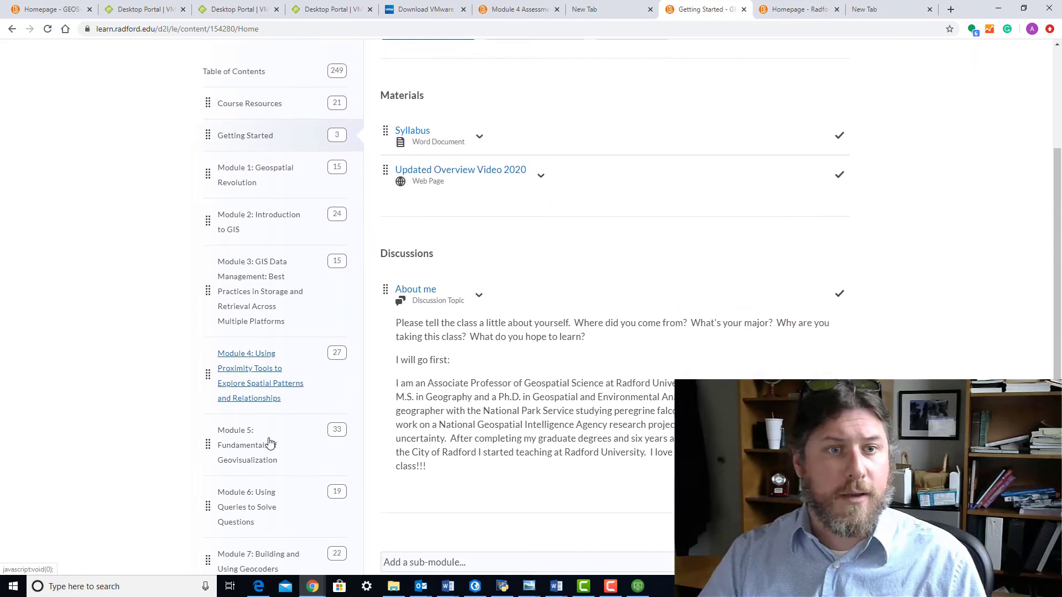
left_click(265, 215)
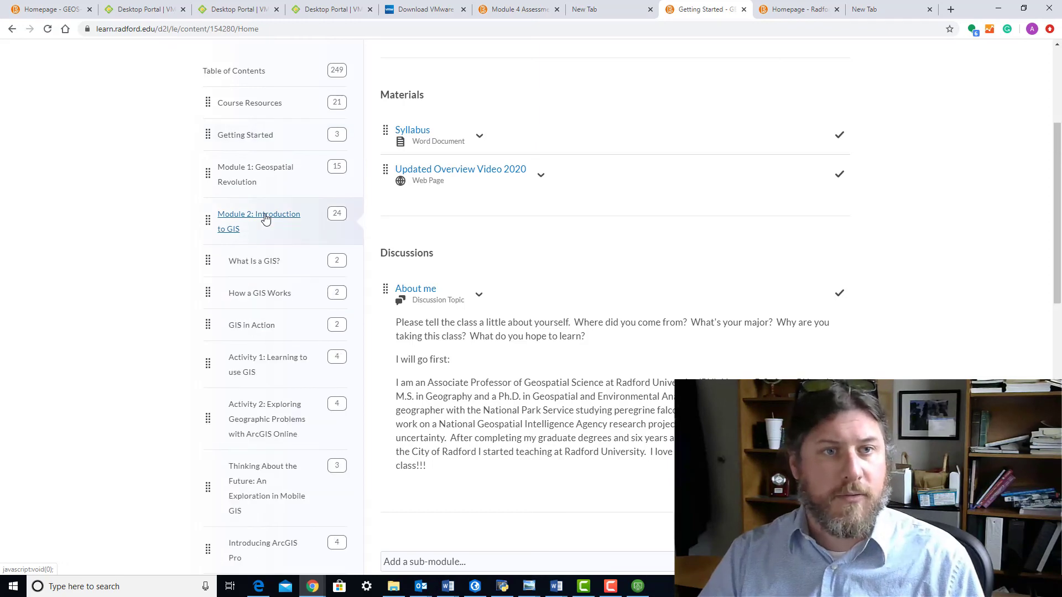
left_click(271, 365)
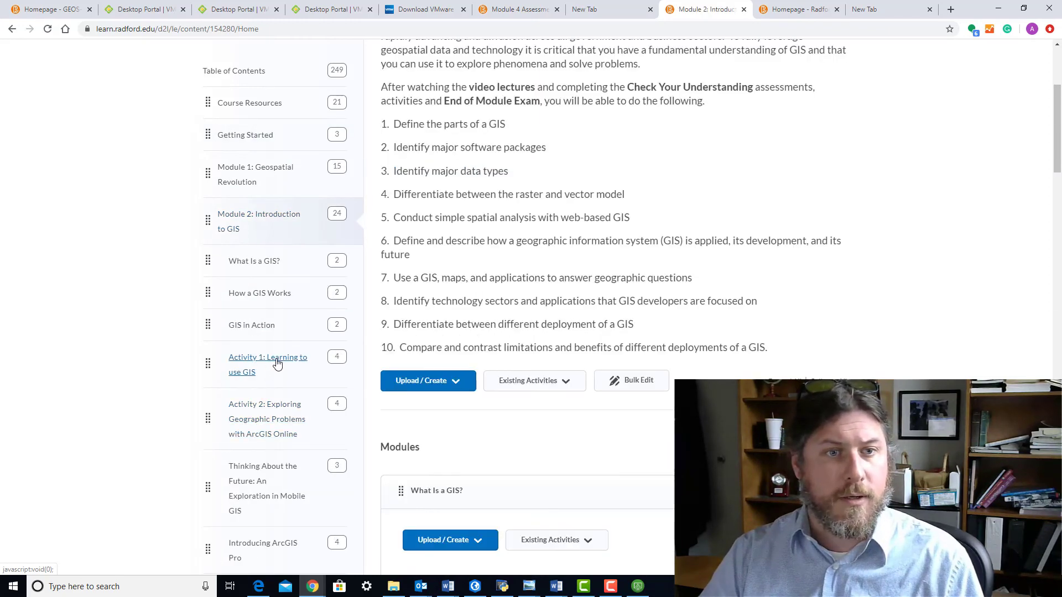
scroll(649, 357, "up", 3)
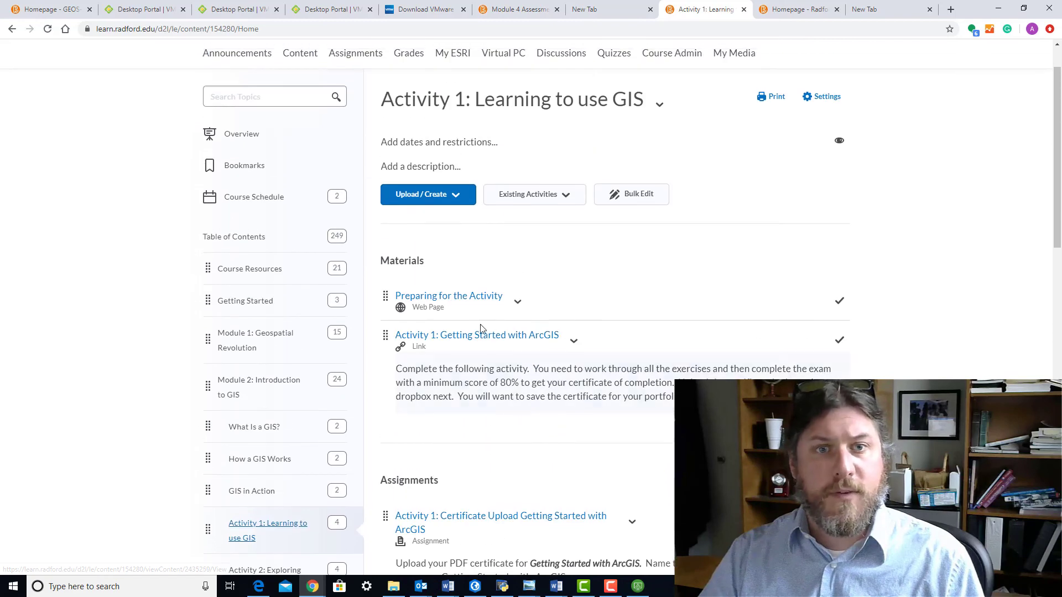
left_click(454, 297)
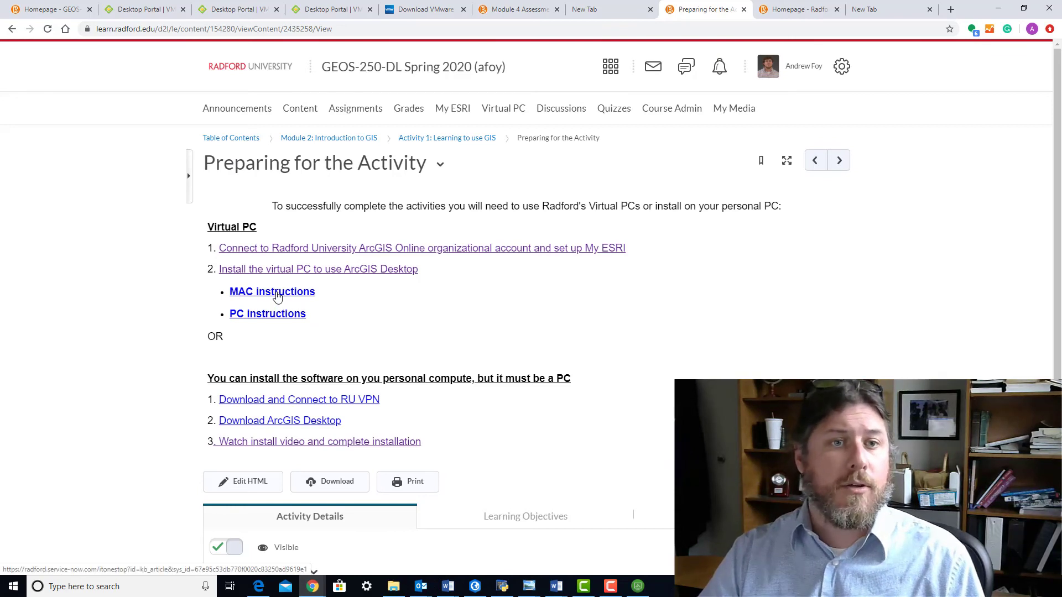
Read through the linked MAC instructions for setting up the virtual lab, then return to the Preparing for the Activity page
left_click(277, 297)
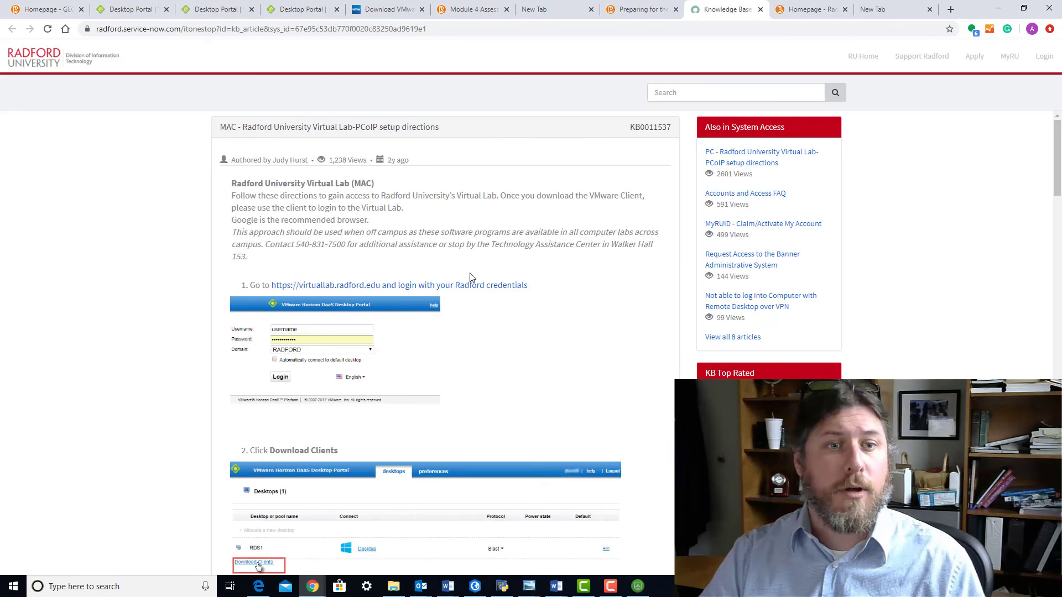
scroll(471, 278, "down", 8)
scroll(470, 278, "down", 10)
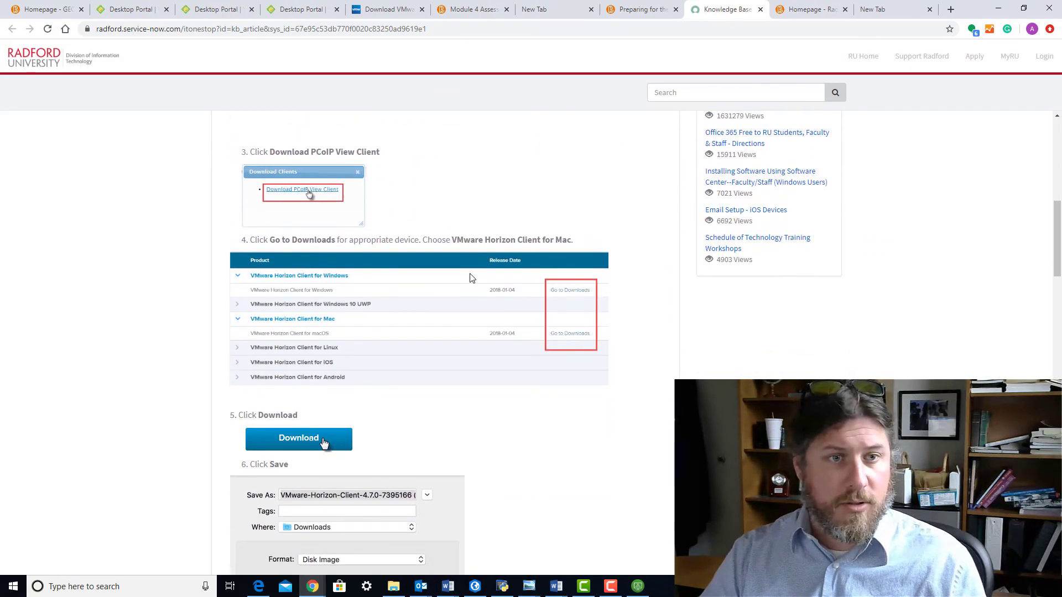
scroll(470, 277, "down", 4)
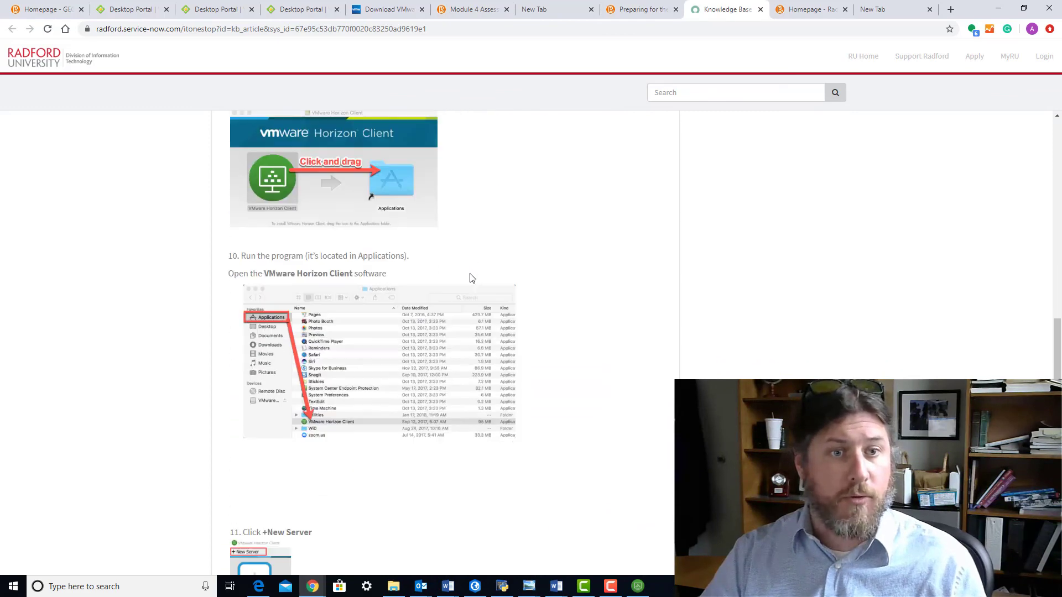
scroll(471, 278, "up", 20)
scroll(473, 292, "up", 1)
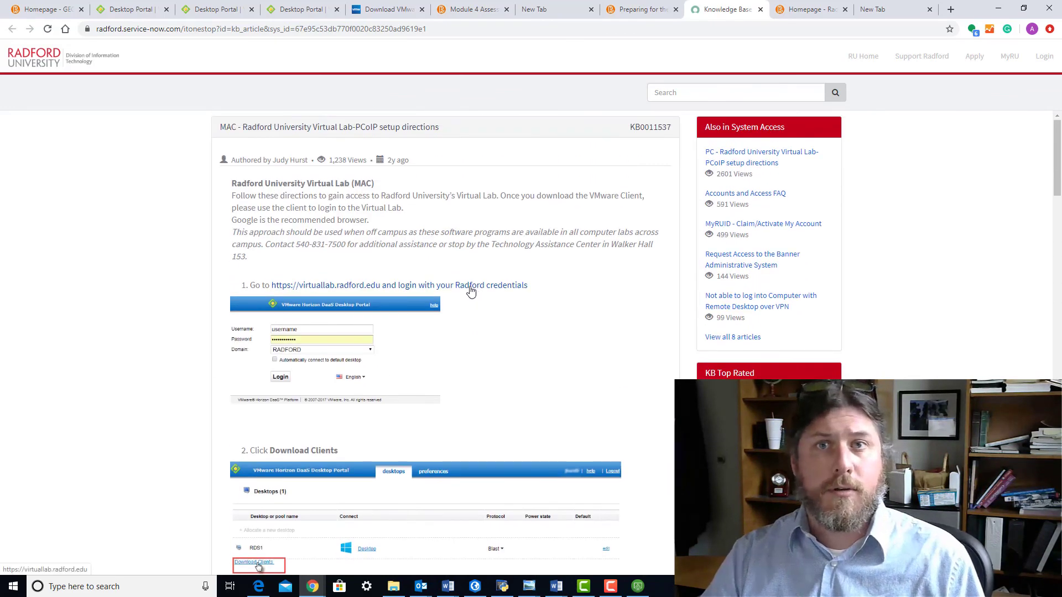
left_click(636, 11)
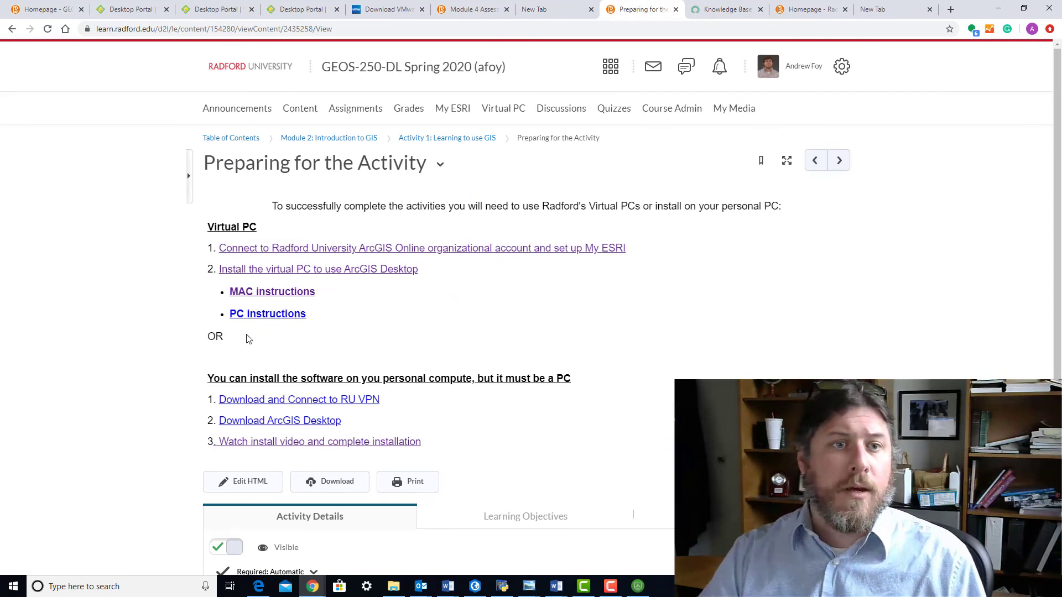